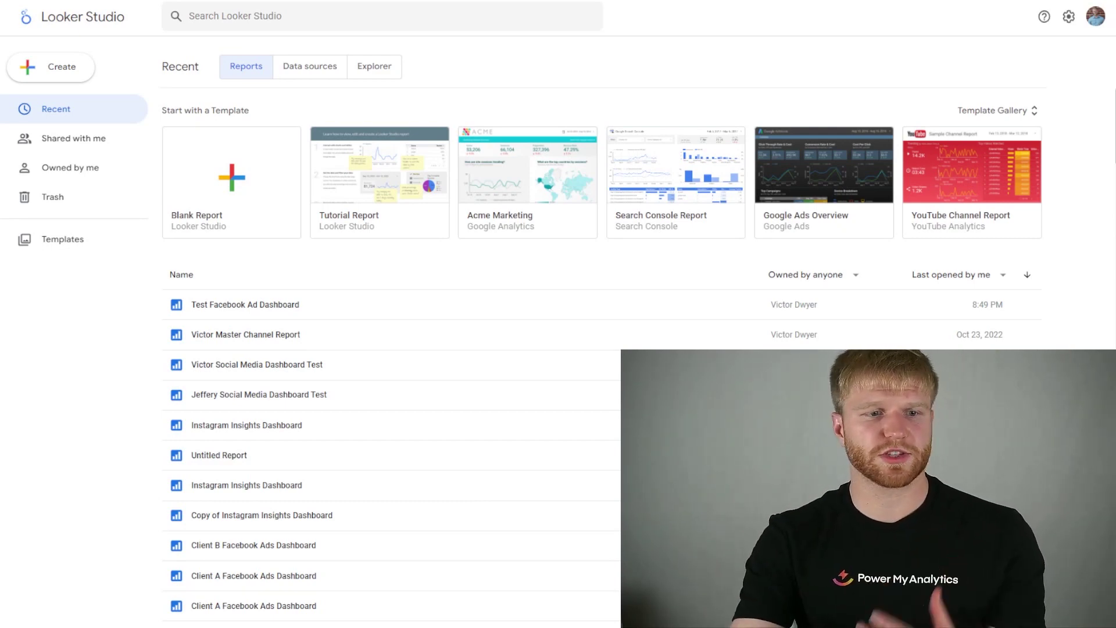
Step: Create a new report and choose the Facebook Ads connector by Power My Analytics for its data
{"action": "left_click", "coordinate": [65, 68]}
{"action": "left_click", "coordinate": [66, 104]}
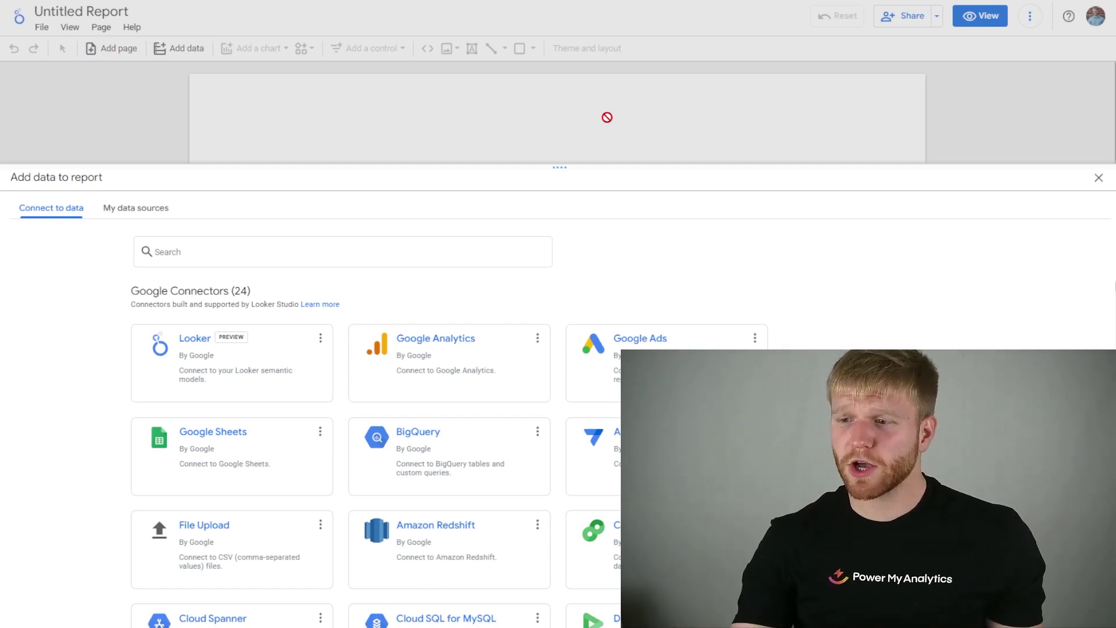
{"action": "left_click", "coordinate": [406, 240]}
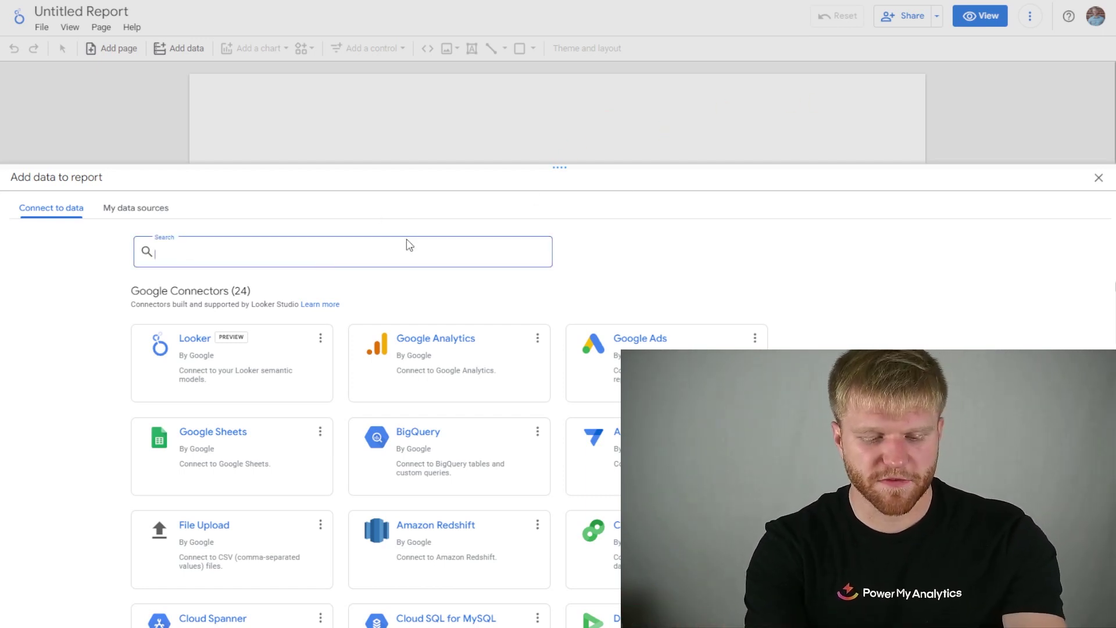
{"action": "type", "text": "facebook"}
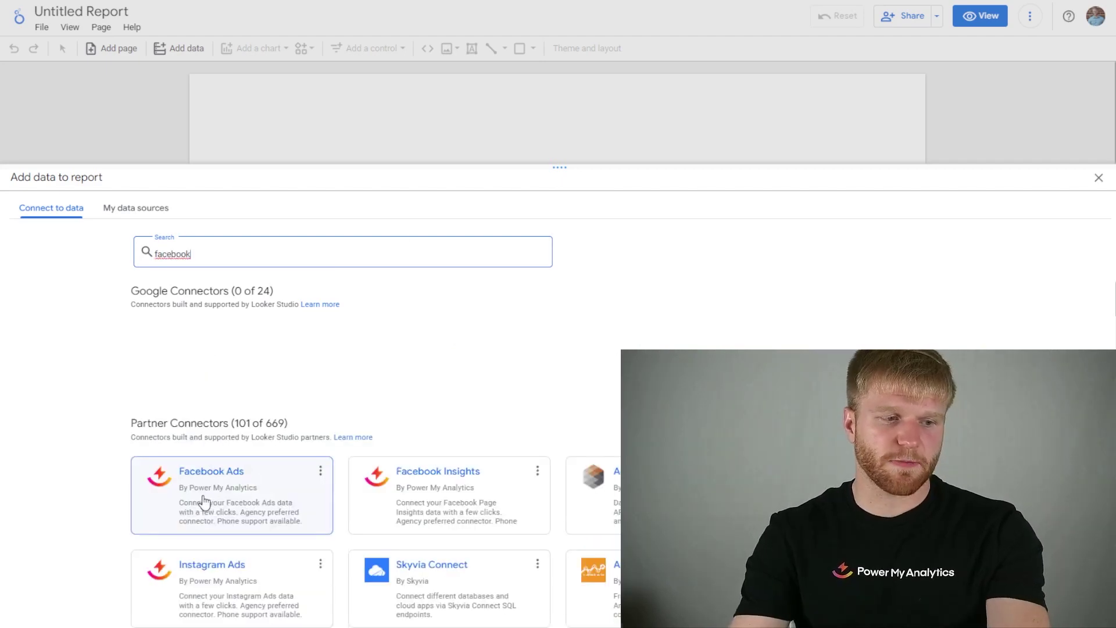
{"action": "left_click", "coordinate": [244, 500]}
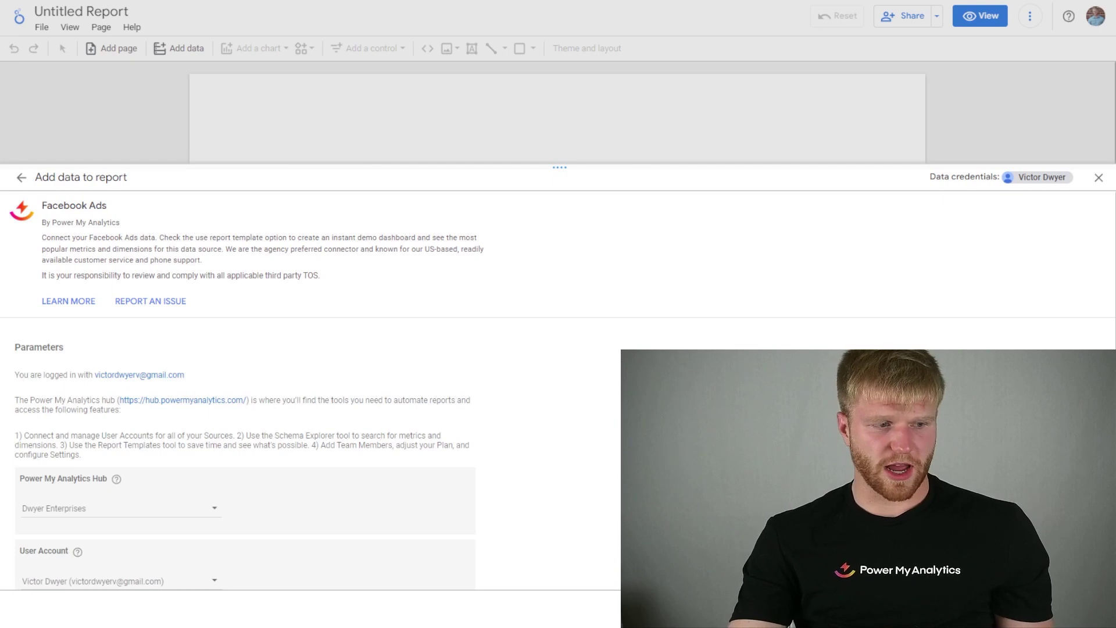
Step: Add the Facebook Ads data source to the report with its preset connection parameters
{"action": "scroll", "coordinate": [244, 389], "scroll_direction": "down", "scroll_amount": 4}
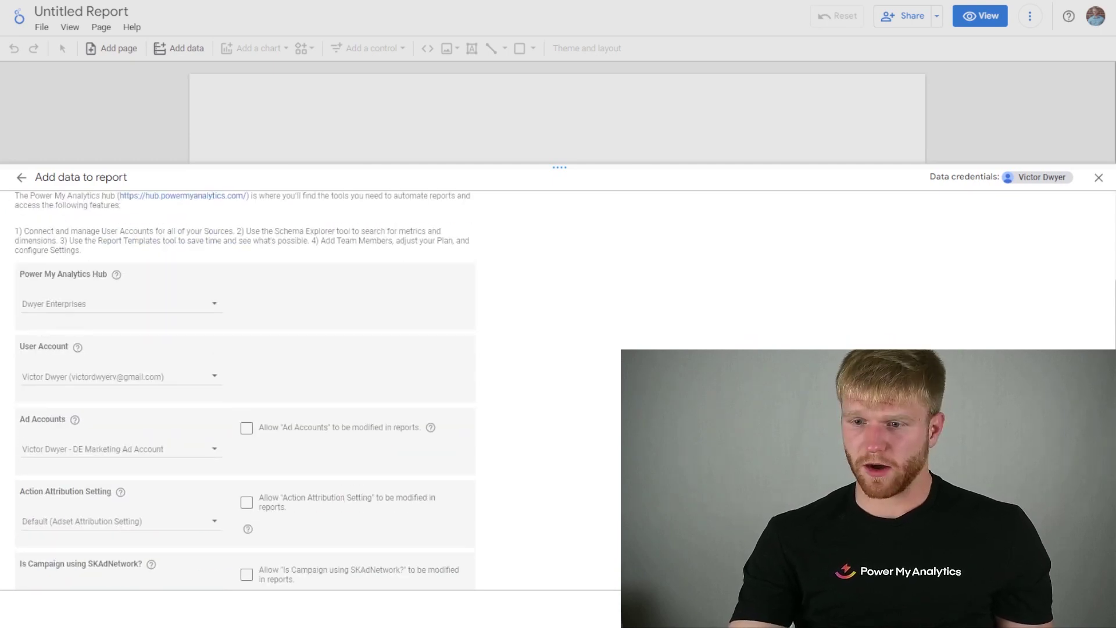
{"action": "scroll", "coordinate": [244, 389], "scroll_direction": "down", "scroll_amount": 2}
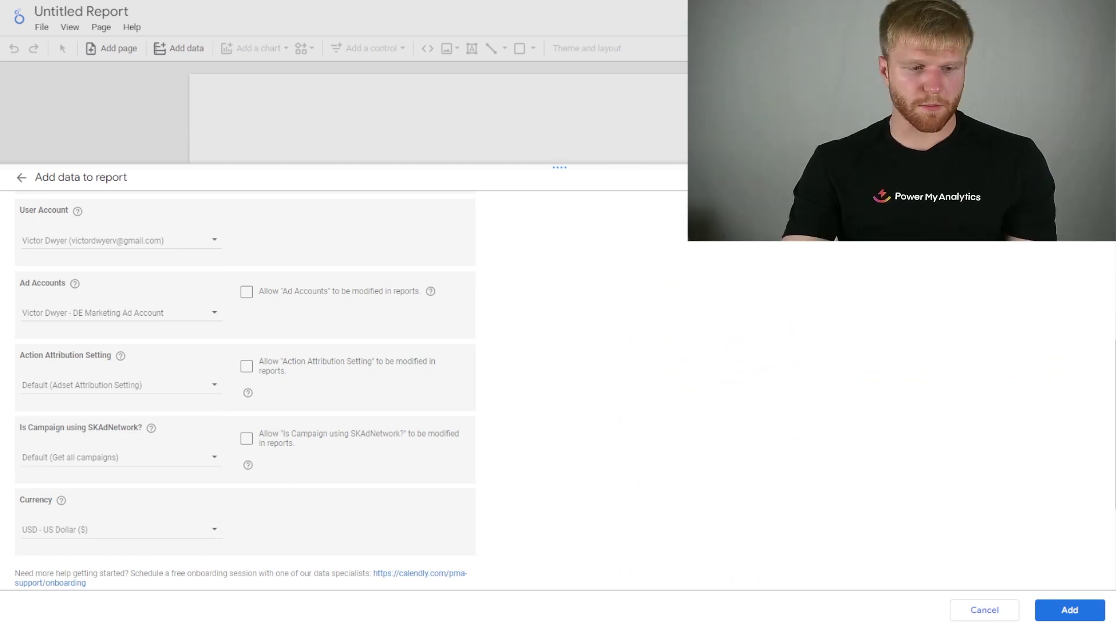
{"action": "left_click", "coordinate": [1046, 609]}
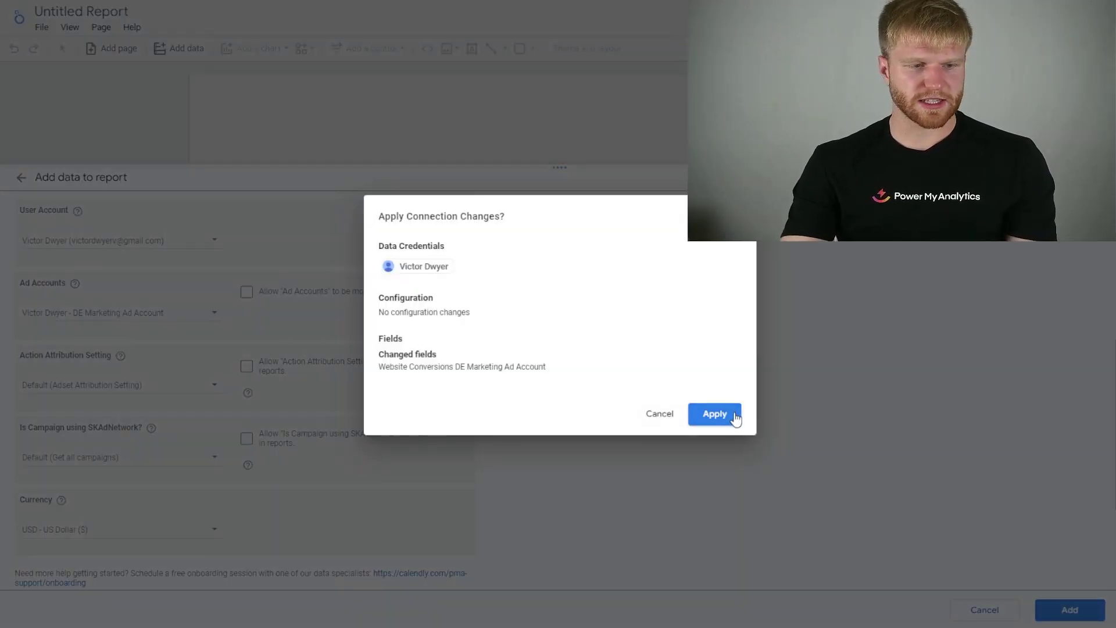
{"action": "left_click", "coordinate": [731, 415]}
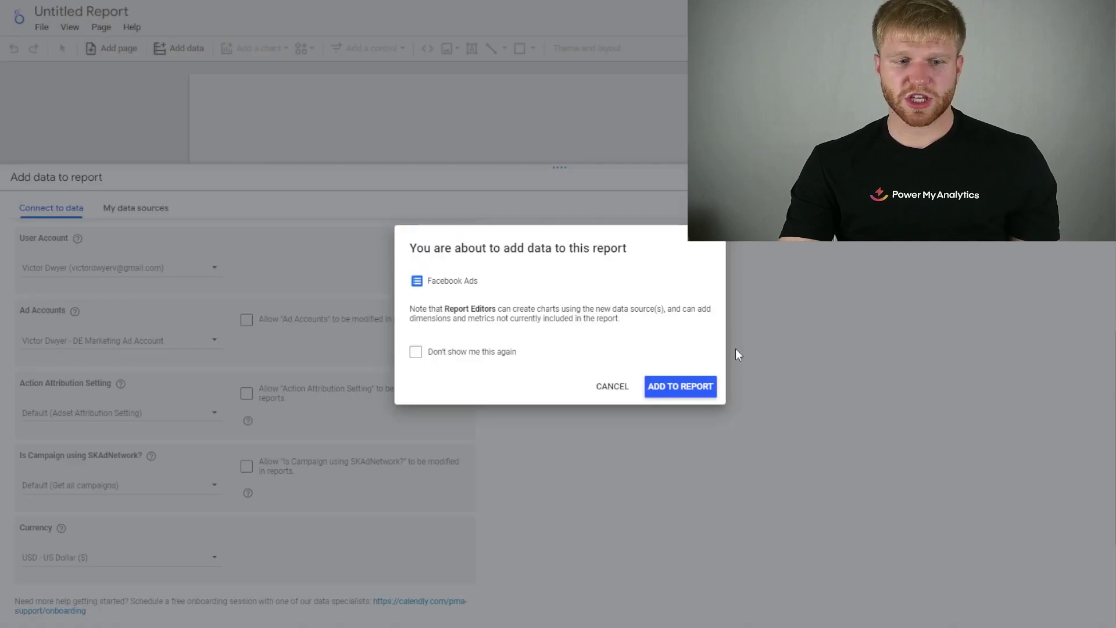
{"action": "left_click", "coordinate": [680, 385]}
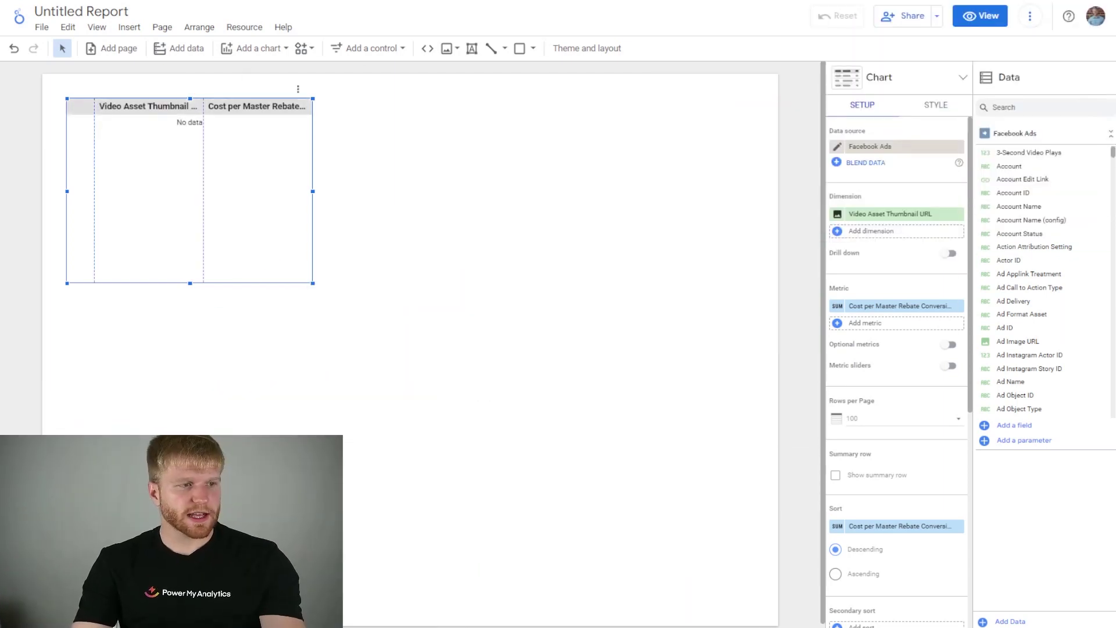
Step: Rename the report "Test facebook ad dashboard" and delete the default table from the page
{"action": "left_click", "coordinate": [81, 12]}
{"action": "key", "text": "ctrl+a"}
{"action": "type", "text": "Test facebook ad dashb"}
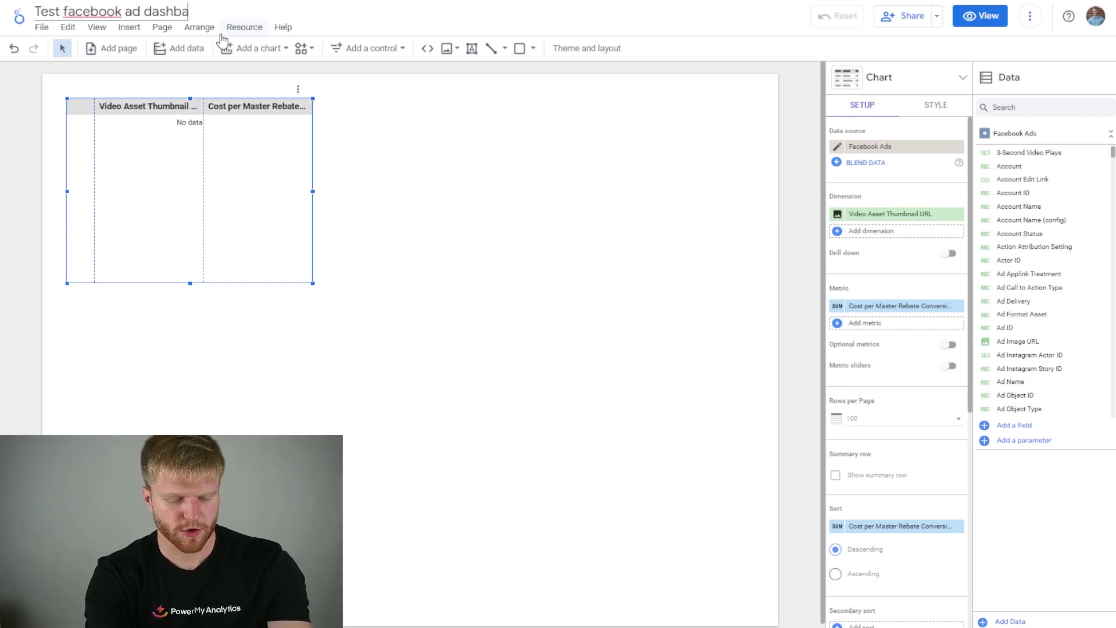
{"action": "type", "text": "oard"}
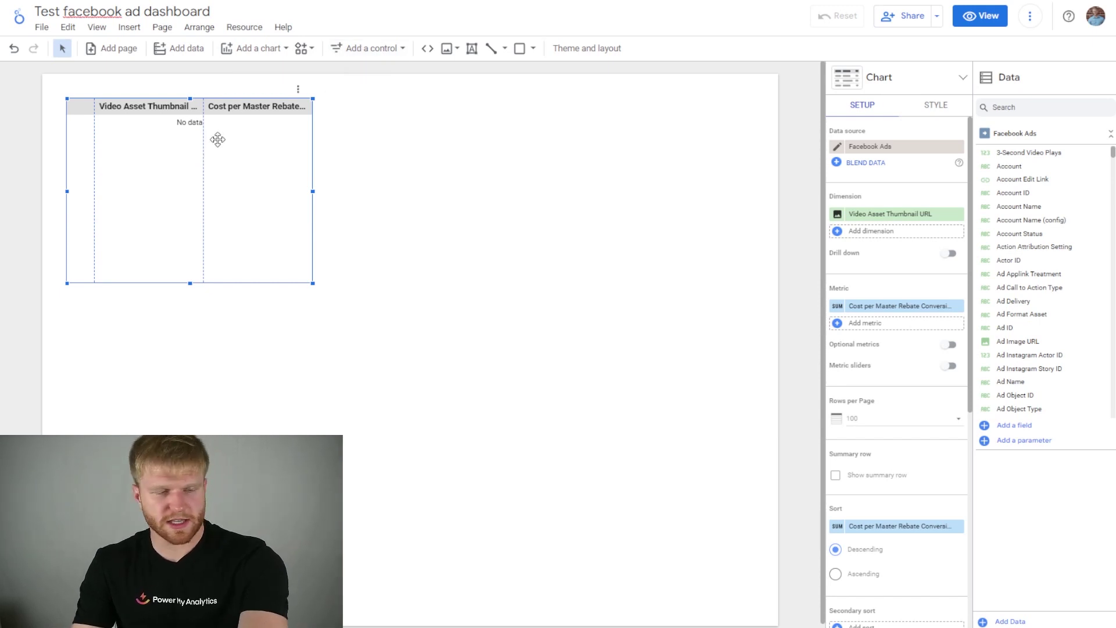
{"action": "key", "text": "Delete"}
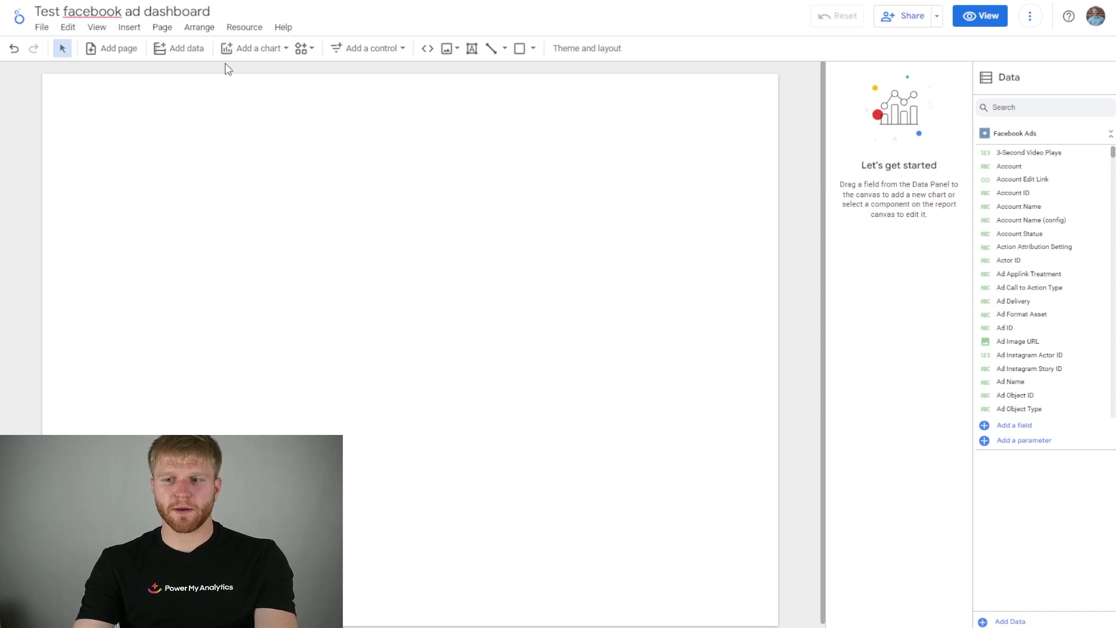
Step: Insert a standard scorecard near the upper-left corner of the report page
{"action": "left_click", "coordinate": [251, 49]}
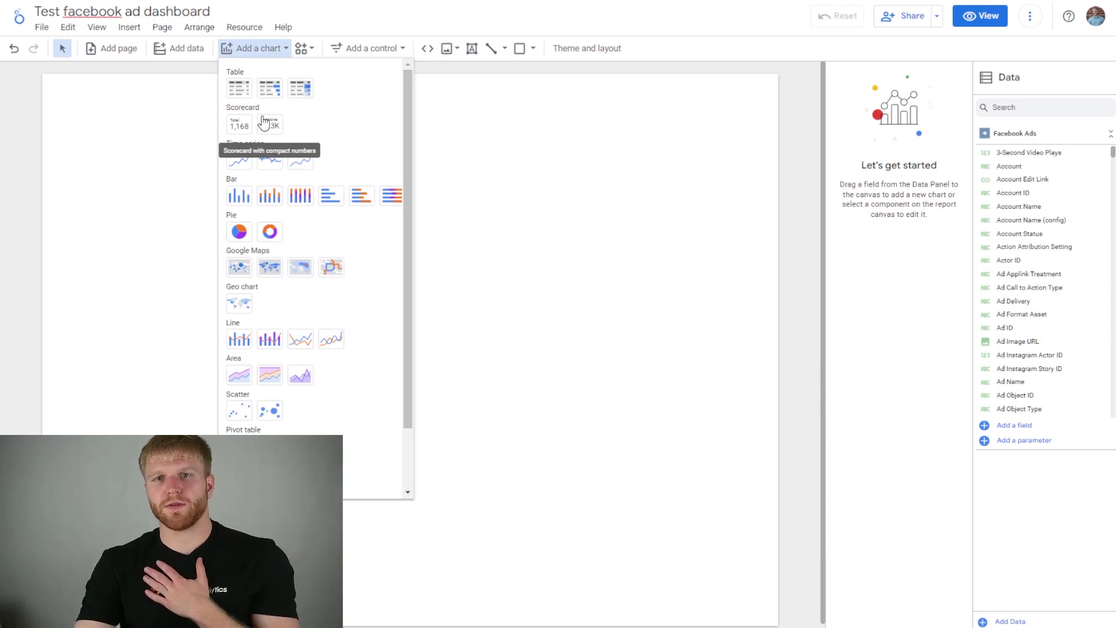
{"action": "left_click", "coordinate": [255, 49]}
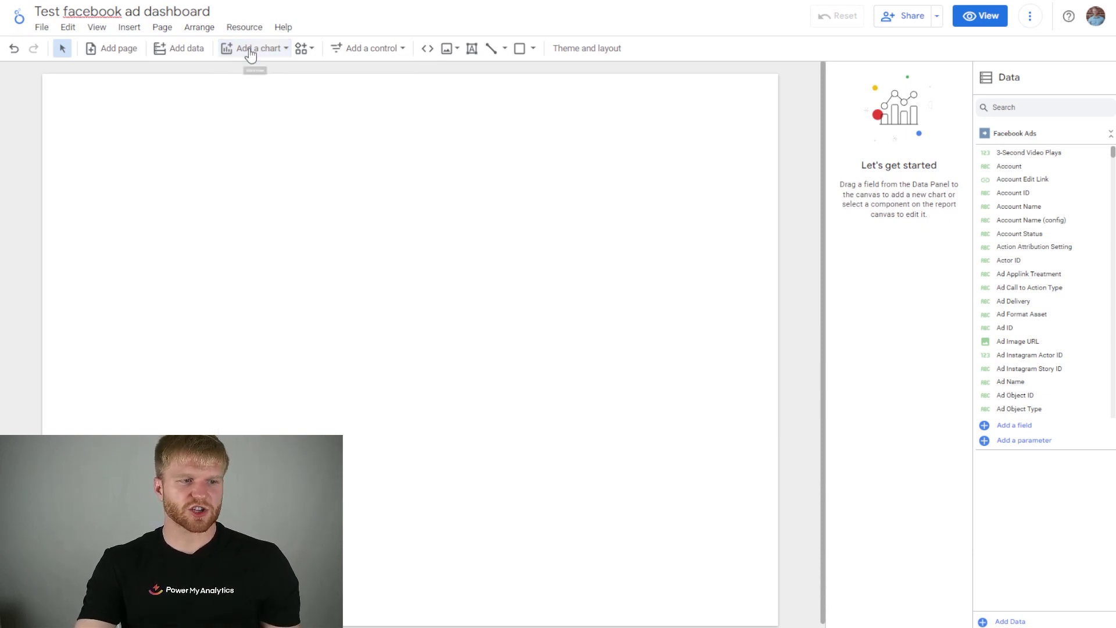
{"action": "left_click", "coordinate": [250, 51]}
{"action": "left_click", "coordinate": [240, 127]}
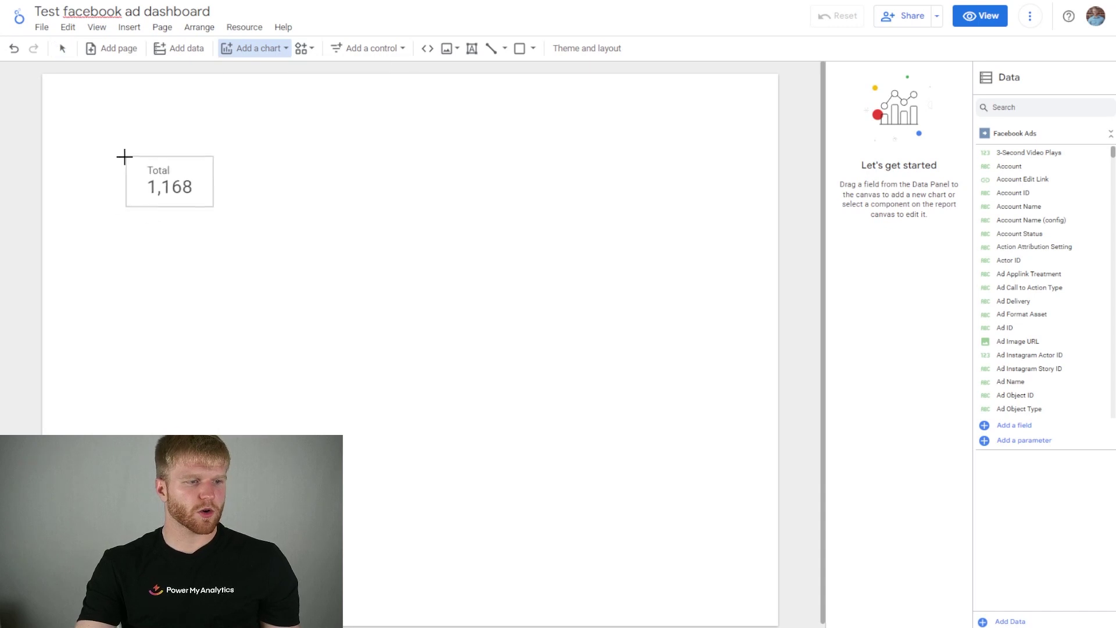
{"action": "left_click", "coordinate": [104, 151]}
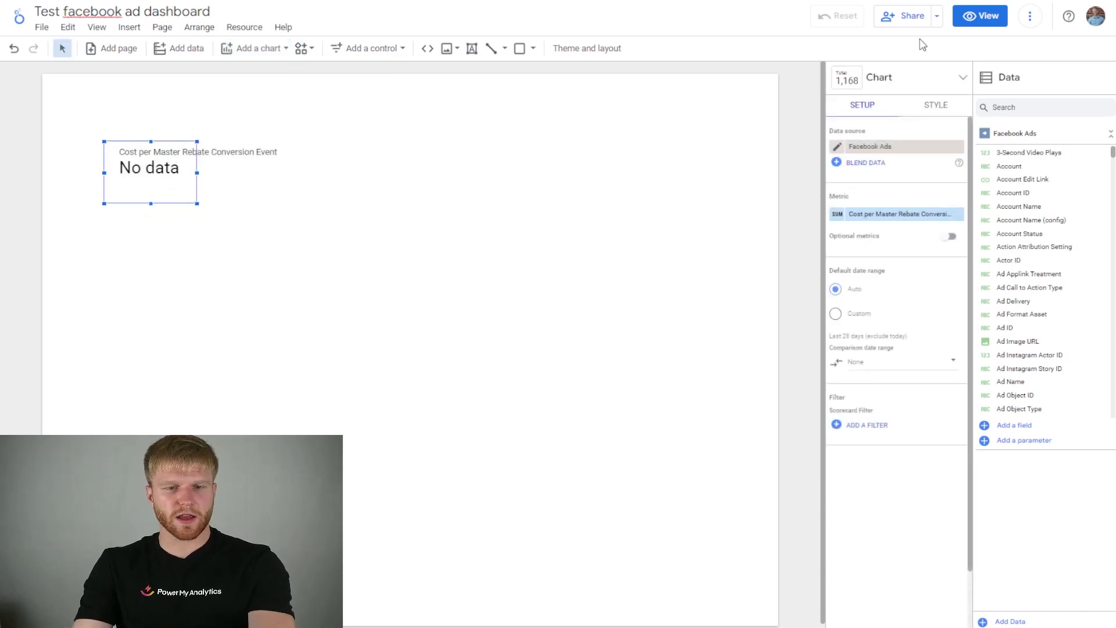
Step: Replace the scorecard's metric with Amount Spent from the Facebook Ads fields
{"action": "left_click", "coordinate": [1061, 107]}
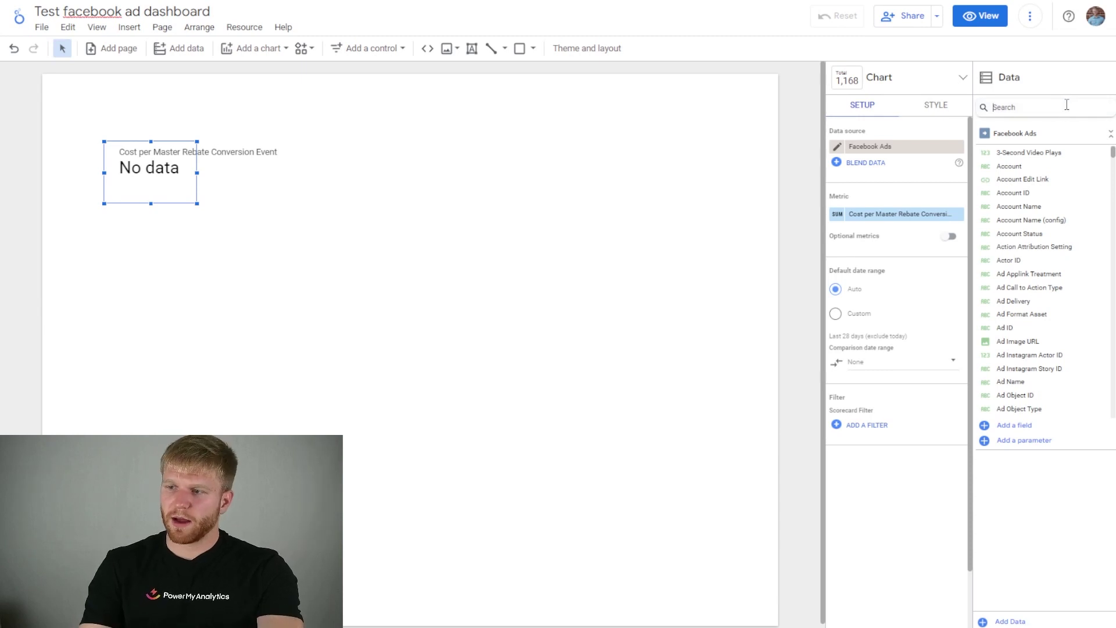
{"action": "type", "text": "spent"}
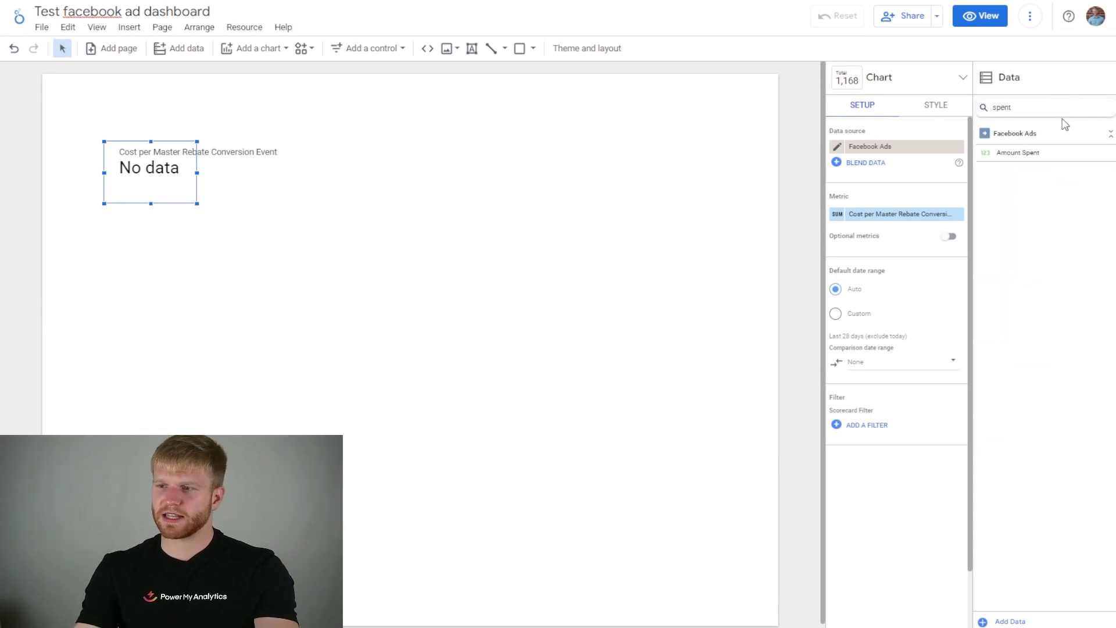
{"action": "left_click_drag", "start_coordinate": [1035, 154], "coordinate": [997, 215]}
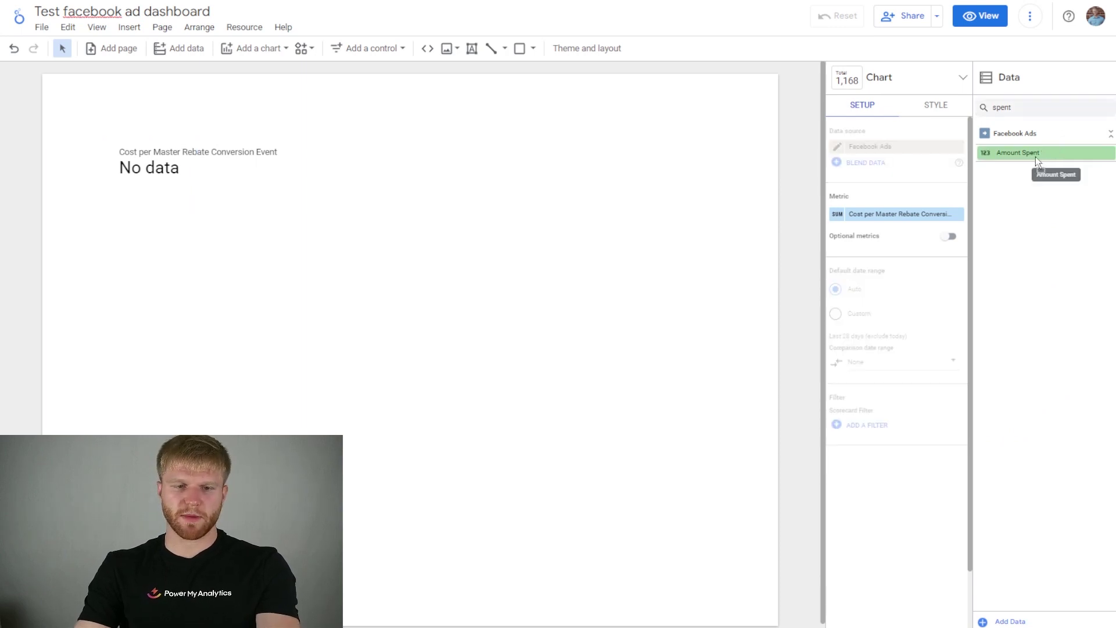
{"action": "left_click_drag", "start_coordinate": [1031, 156], "coordinate": [902, 220]}
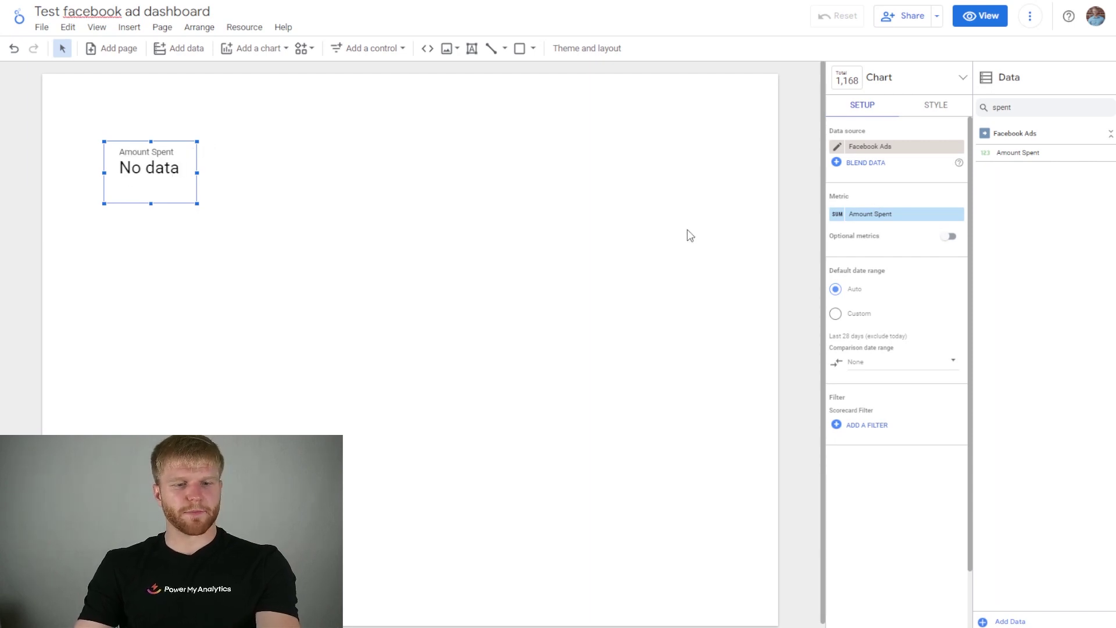
{"action": "left_click", "coordinate": [569, 226]}
{"action": "left_click", "coordinate": [150, 174]}
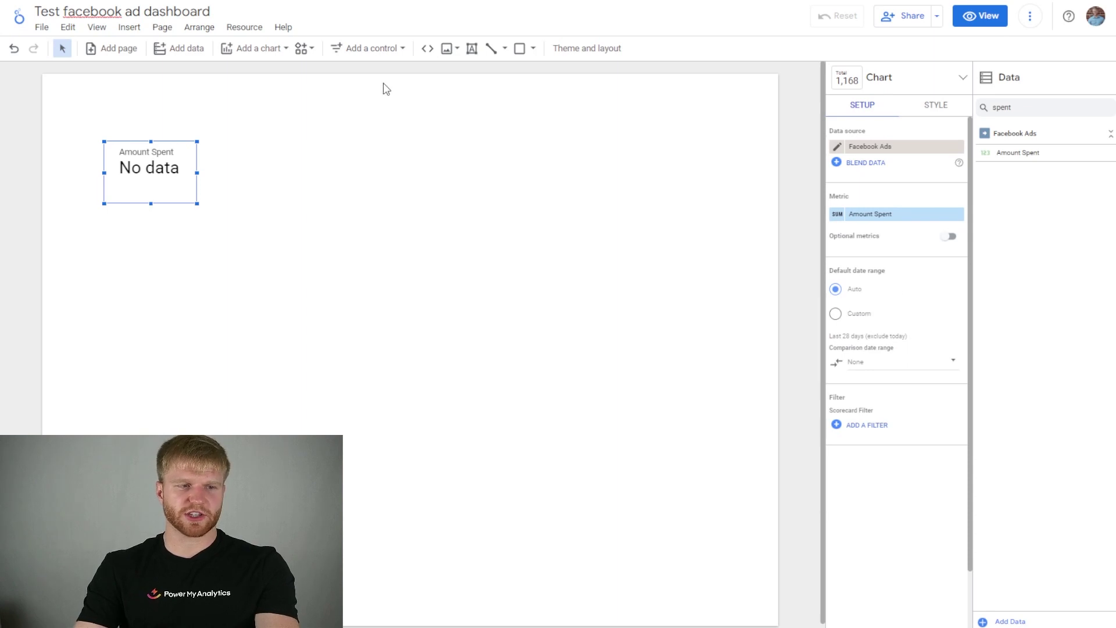
Step: Add a date range control in the upper-right corner of the report page
{"action": "left_click", "coordinate": [373, 54]}
{"action": "left_click", "coordinate": [381, 231]}
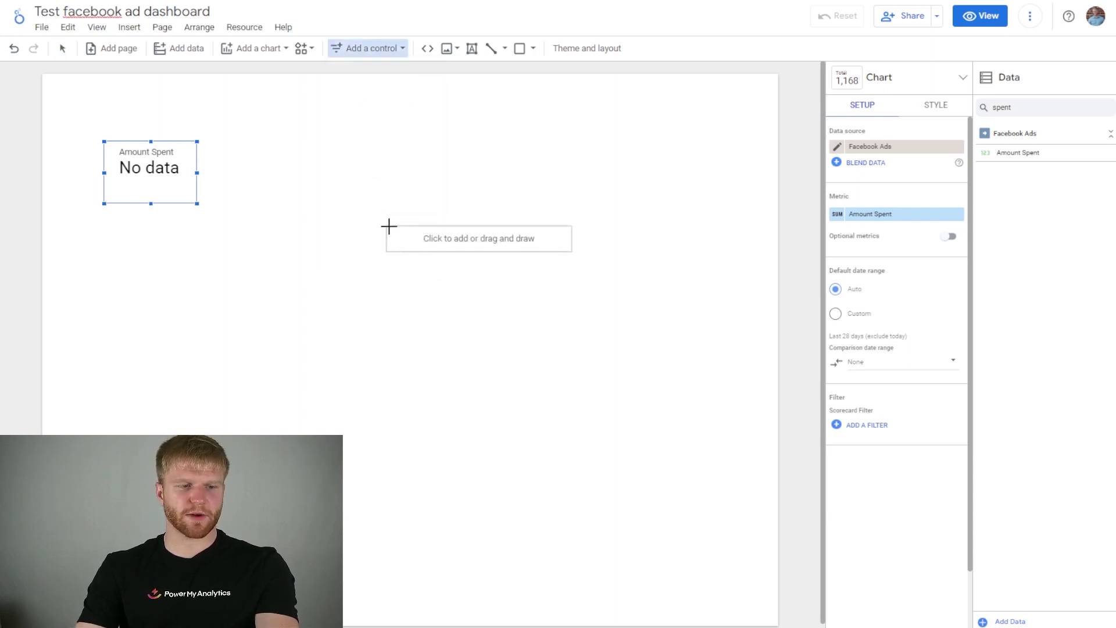
{"action": "left_click", "coordinate": [546, 101]}
{"action": "left_click_drag", "start_coordinate": [597, 120], "coordinate": [608, 117]}
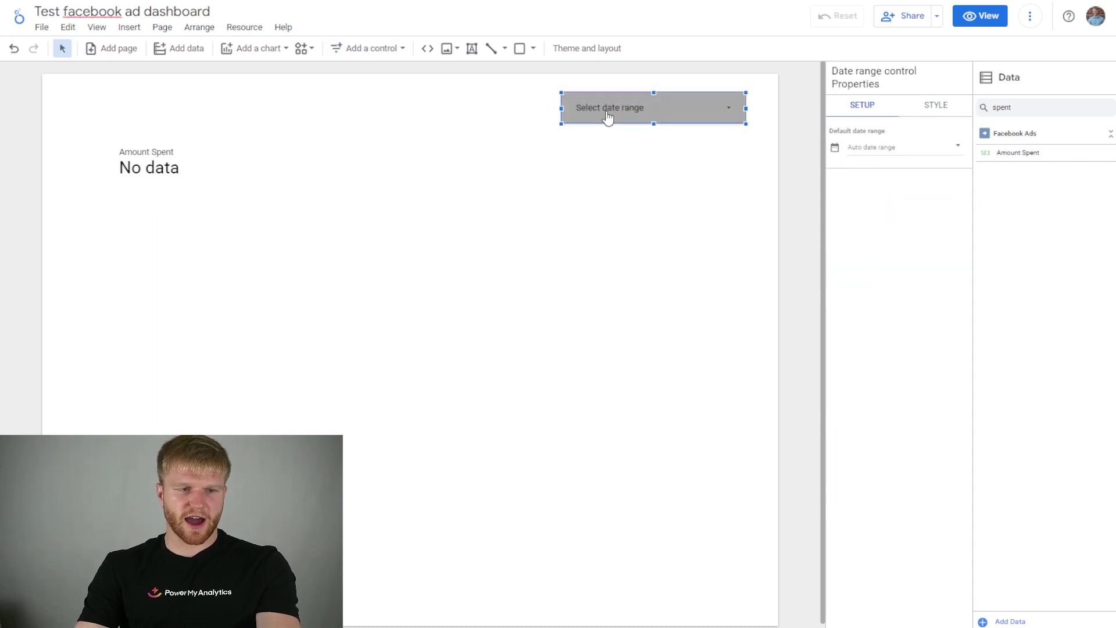
Step: Set the date range control to This year to date and apply it
{"action": "left_click", "coordinate": [607, 117]}
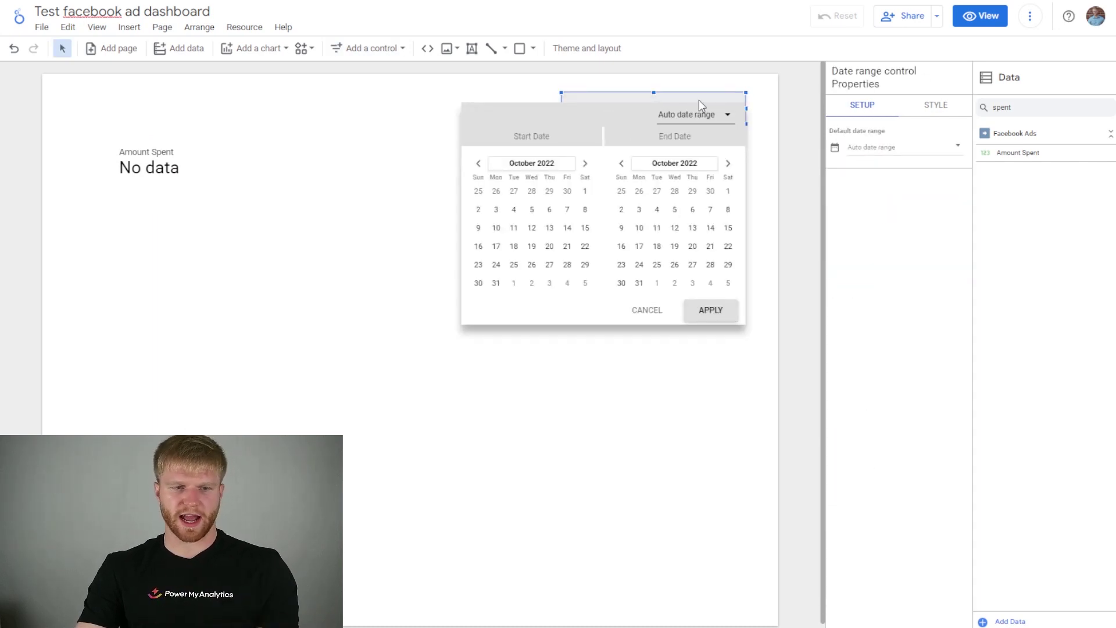
{"action": "left_click", "coordinate": [699, 120]}
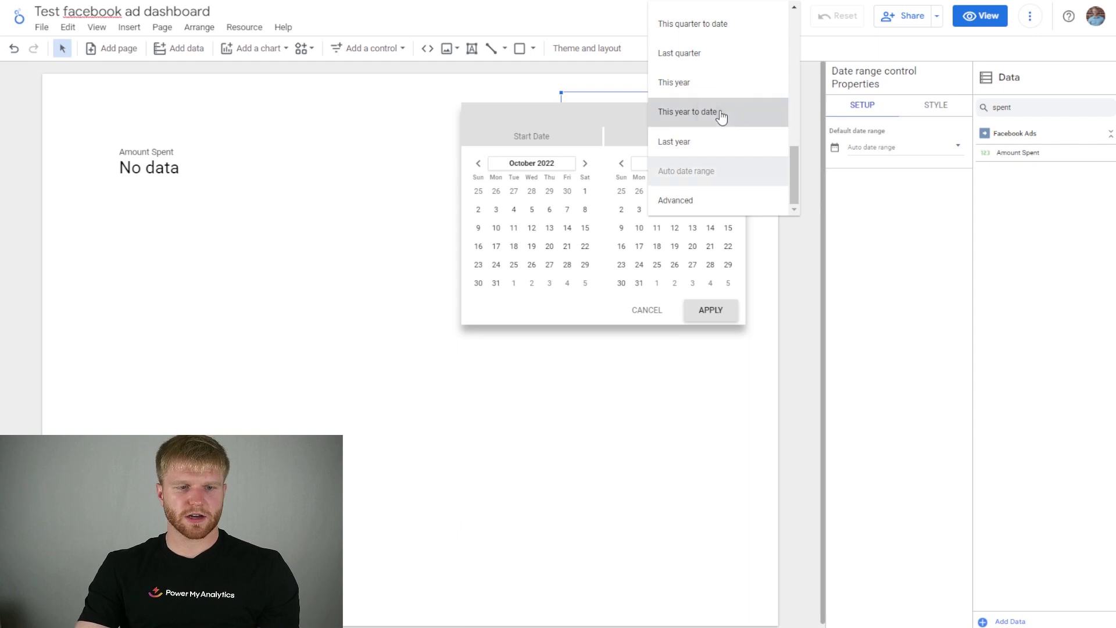
{"action": "left_click", "coordinate": [720, 114]}
{"action": "left_click", "coordinate": [711, 309]}
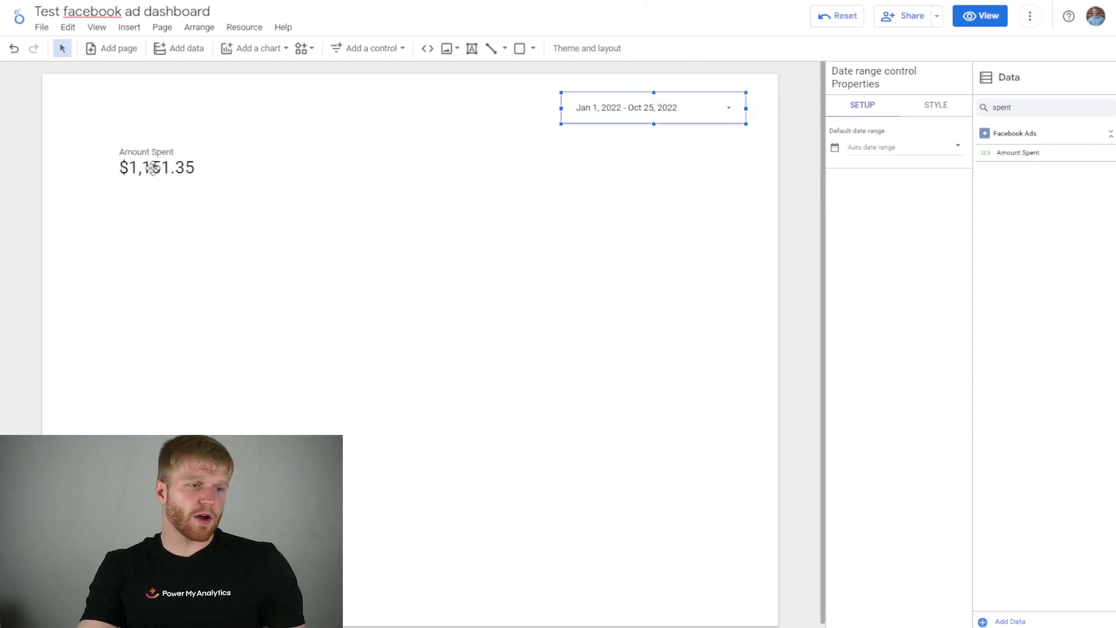
Step: Shift the Amount Spent scorecard right, place a copy to its left, and name the copy's metric "Lifetime Spend"
{"action": "left_click_drag", "start_coordinate": [158, 169], "coordinate": [222, 171]}
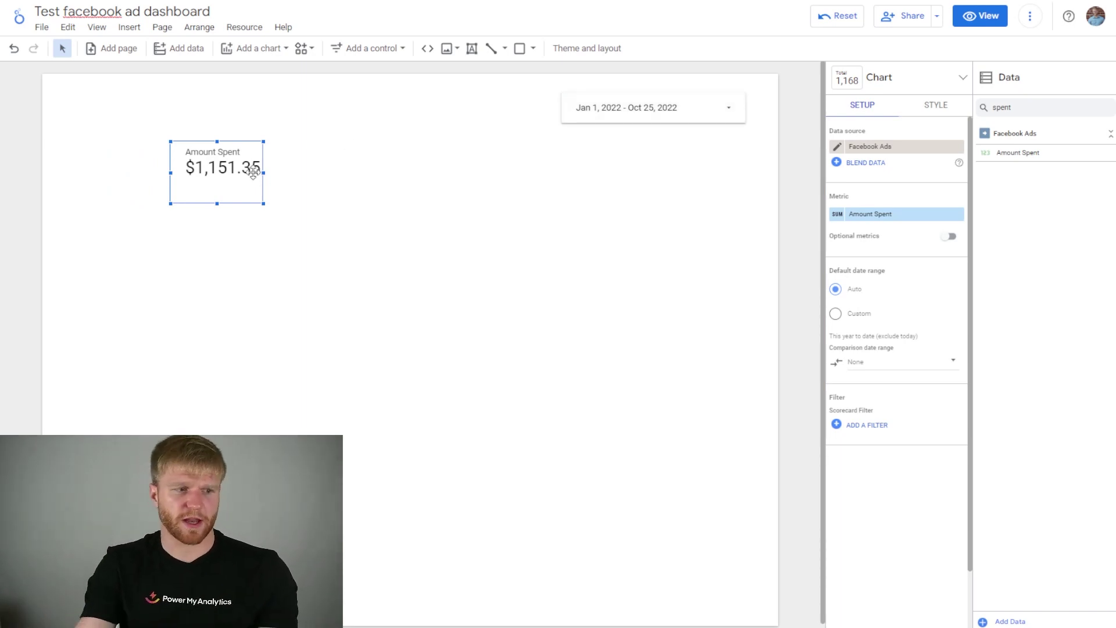
{"action": "mouse_move", "coordinate": [200, 174]}
{"action": "left_mouse_down"}
{"action": "mouse_move", "coordinate": [213, 181]}
{"action": "mouse_move", "coordinate": [115, 175]}
{"action": "mouse_move", "coordinate": [125, 168]}
{"action": "left_mouse_up"}
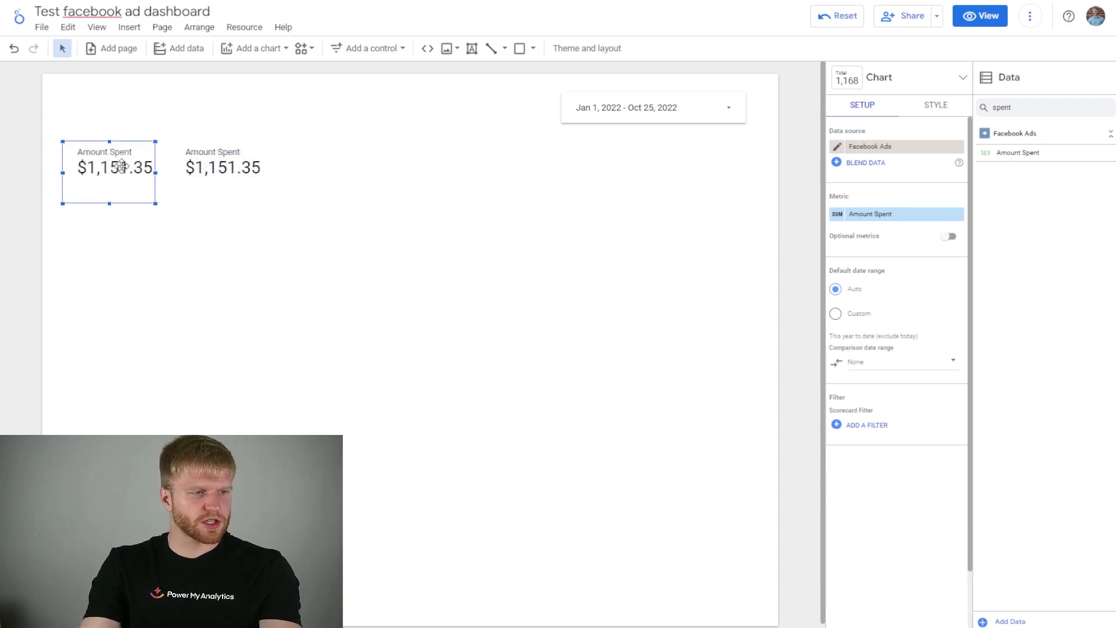
{"action": "left_click", "coordinate": [837, 215]}
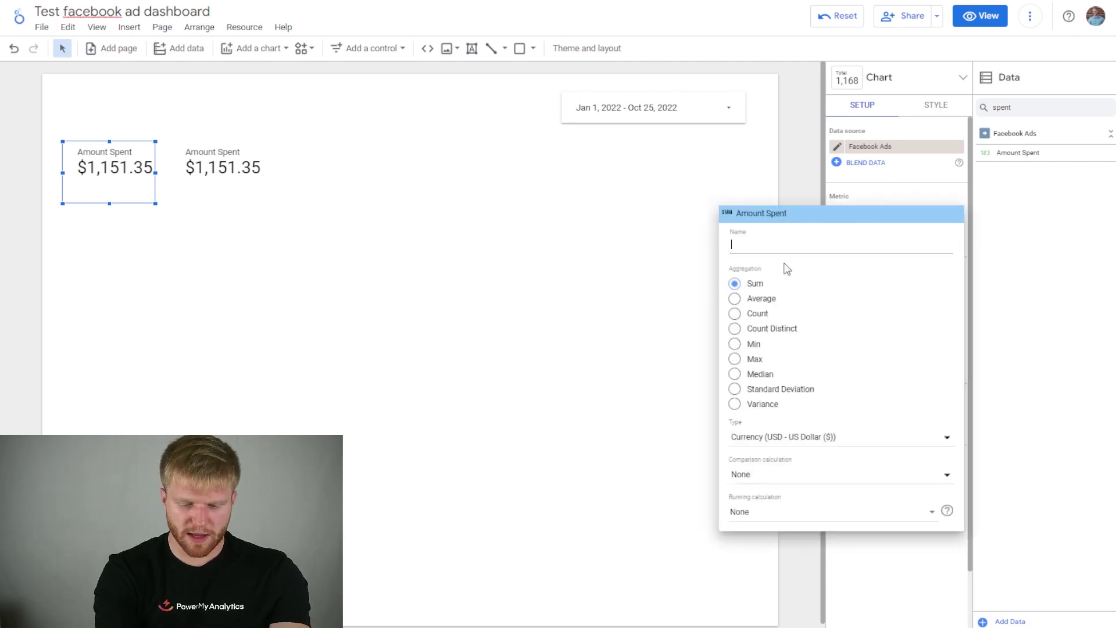
{"action": "type", "text": "Lifetime Spend"}
{"action": "key", "text": "Return"}
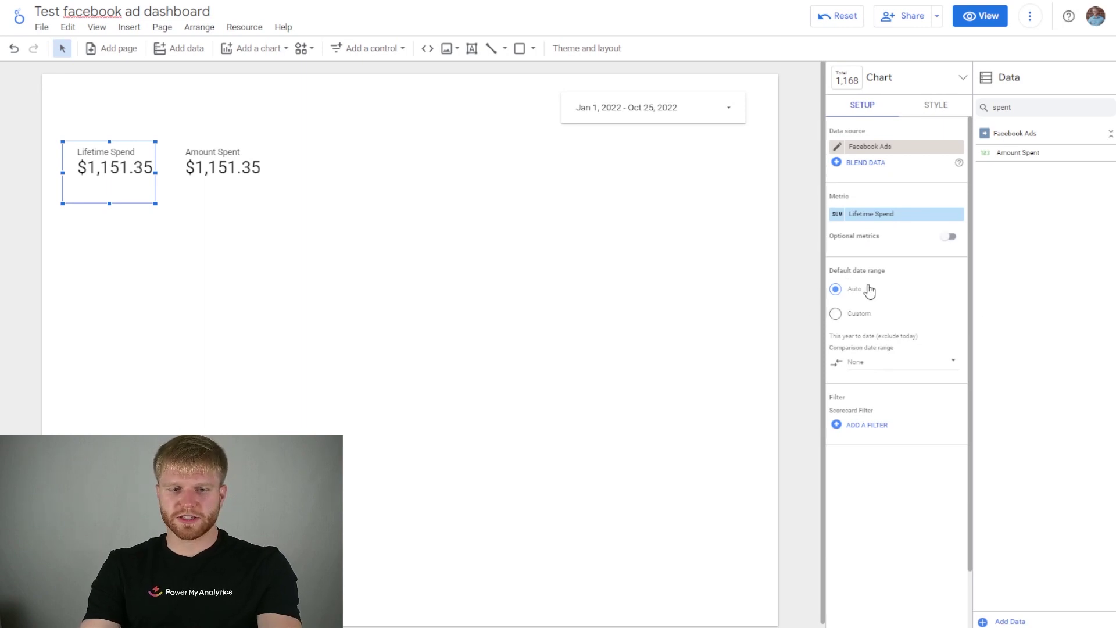
Step: Give the Lifetime Spend scorecard a custom advanced date range from today minus 20 years to today minus 0 days
{"action": "left_click", "coordinate": [856, 315]}
{"action": "left_click", "coordinate": [900, 337]}
{"action": "left_click", "coordinate": [926, 353]}
{"action": "left_click", "coordinate": [913, 397]}
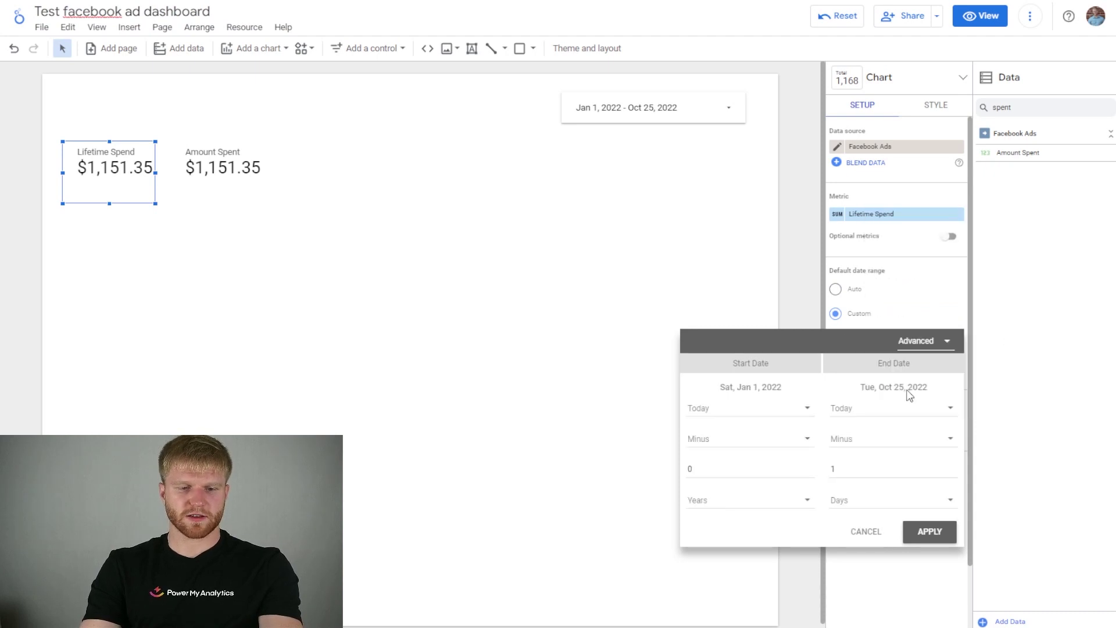
{"action": "double_click", "coordinate": [764, 468]}
{"action": "type", "text": "29"}
{"action": "key", "text": "BackSpace"}
{"action": "type", "text": "0"}
{"action": "double_click", "coordinate": [852, 469]}
{"action": "type", "text": "0"}
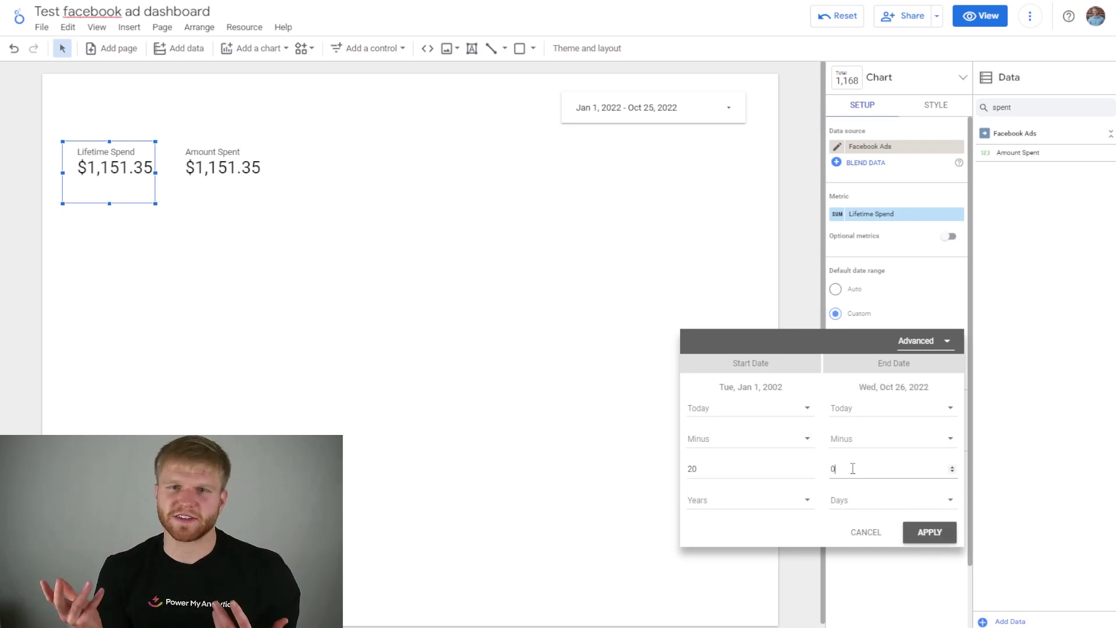
{"action": "key", "text": "Return"}
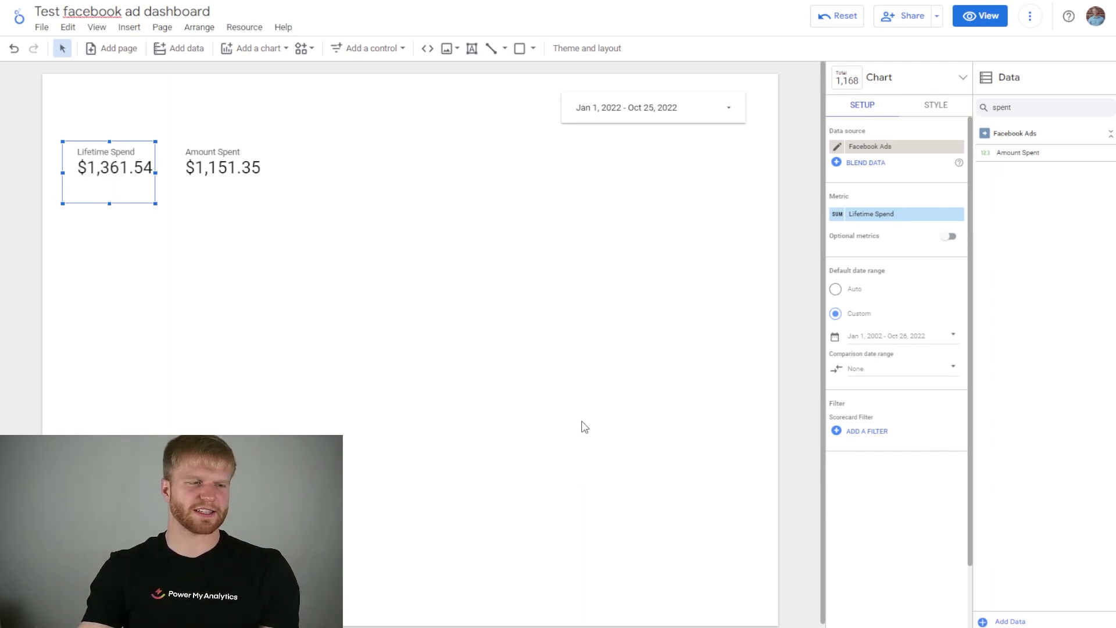
Step: Add a scorecard beside Amount Spent in the scorecard row and set its metric to Impressions
{"action": "left_click", "coordinate": [491, 187]}
{"action": "left_click", "coordinate": [261, 55]}
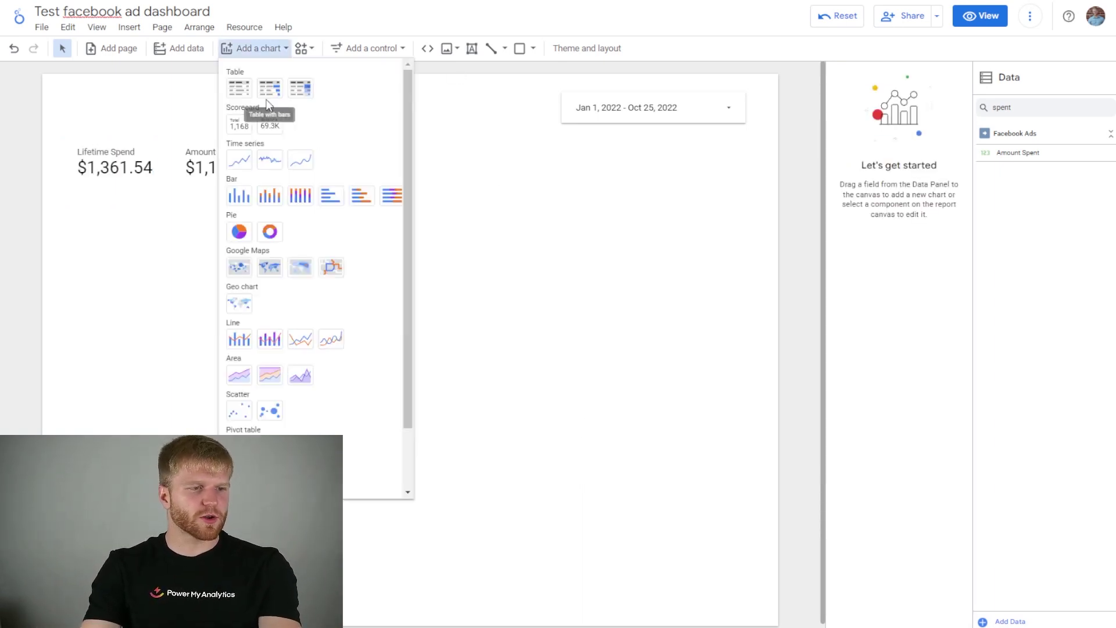
{"action": "left_click", "coordinate": [237, 121]}
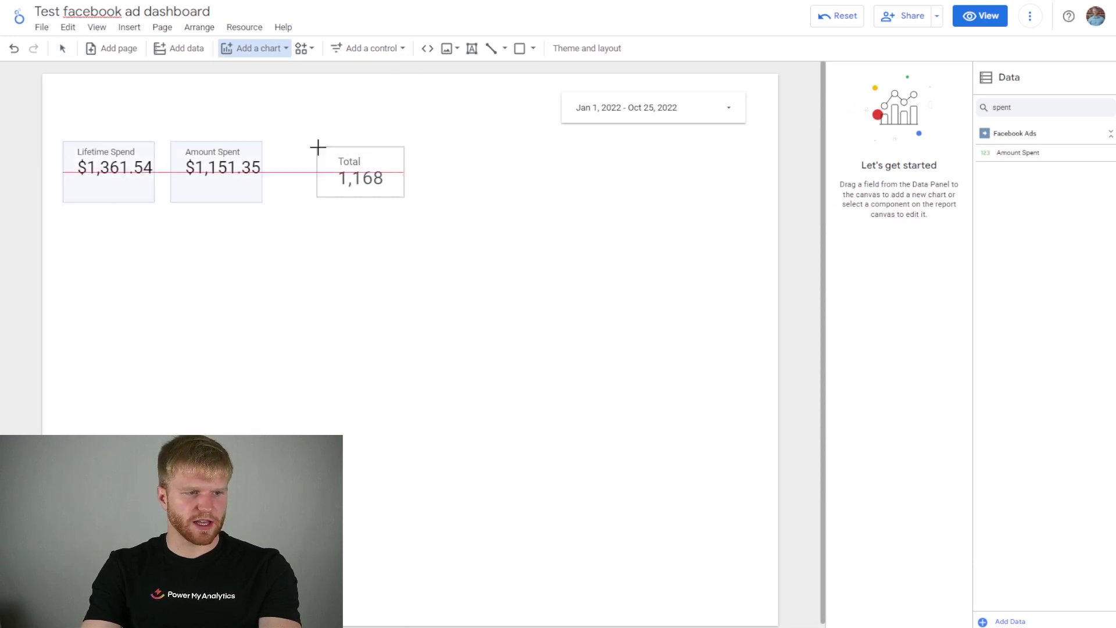
{"action": "left_click", "coordinate": [319, 147]}
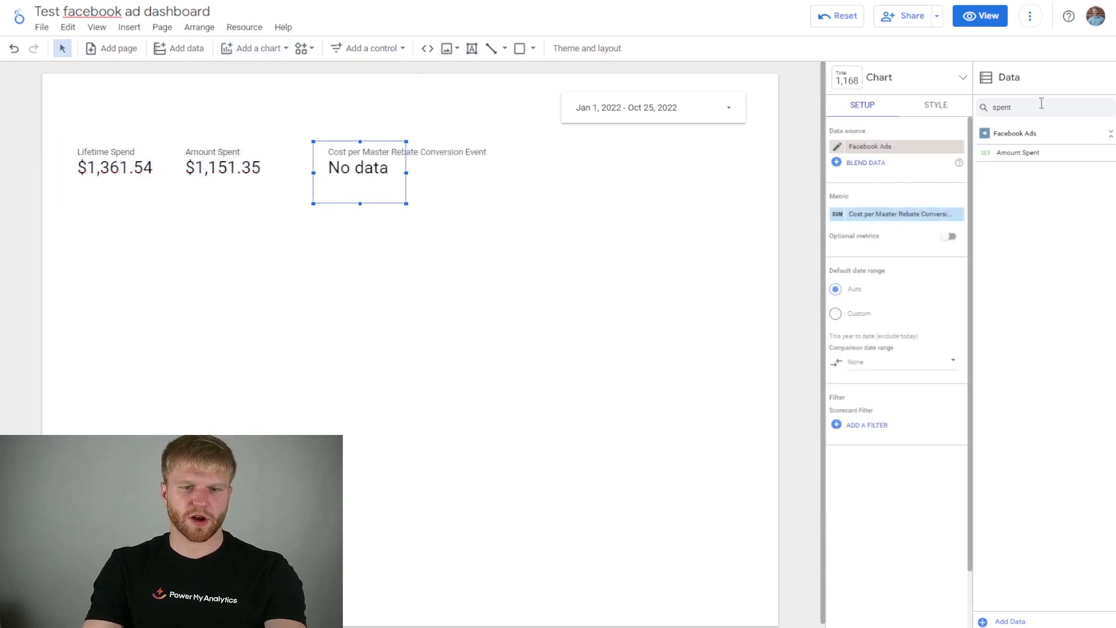
{"action": "left_click_drag", "start_coordinate": [1036, 104], "coordinate": [982, 107]}
{"action": "type", "text": "res"}
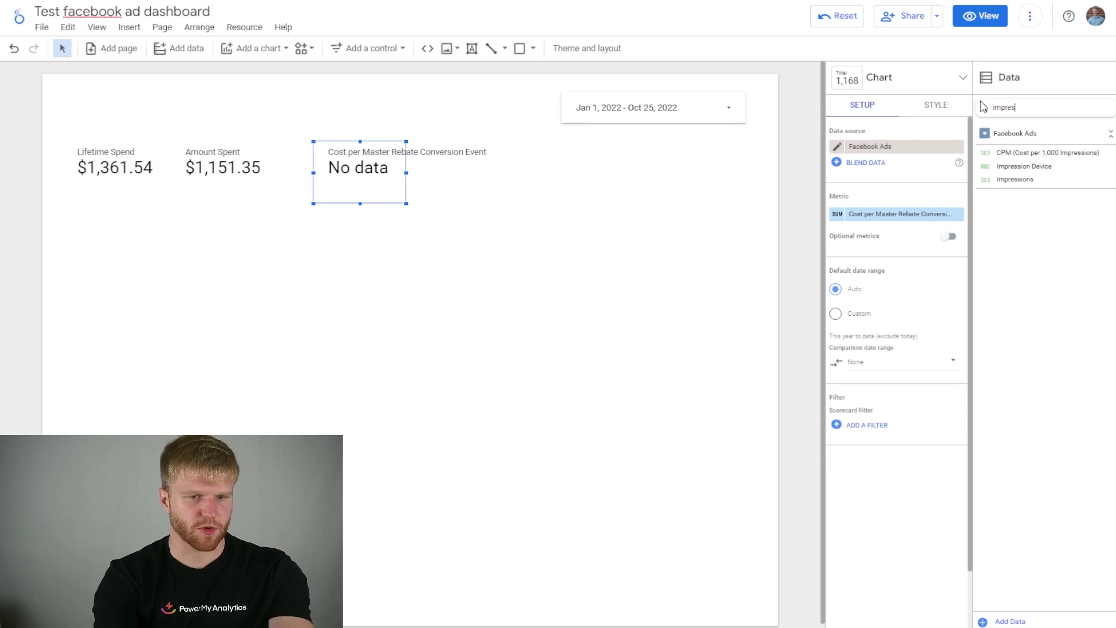
{"action": "left_click_drag", "start_coordinate": [1014, 179], "coordinate": [924, 216]}
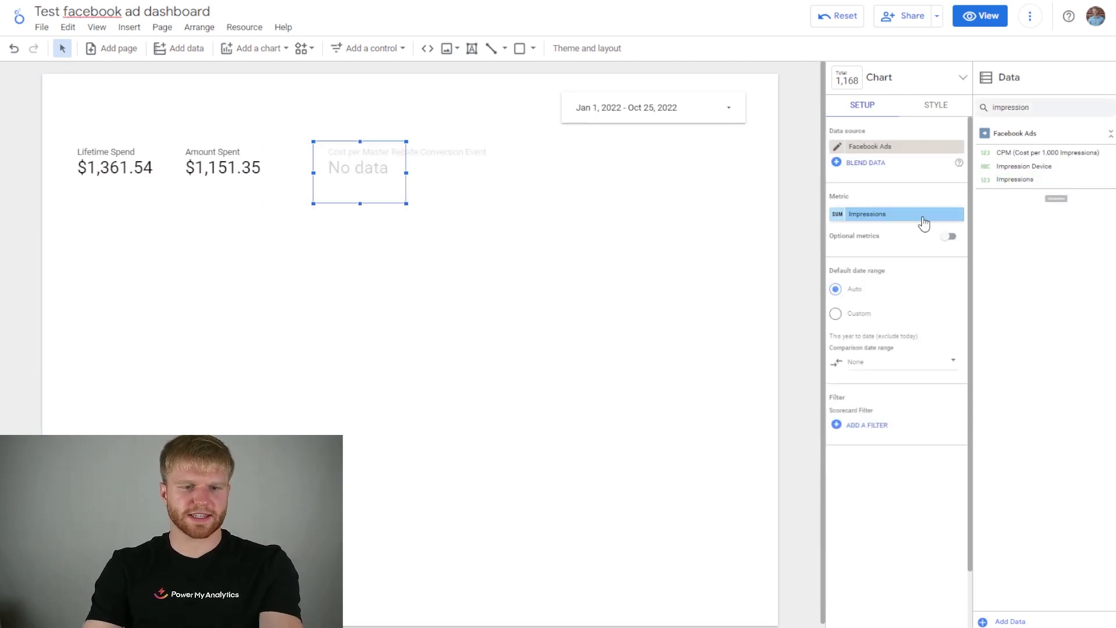
{"action": "left_click", "coordinate": [485, 174]}
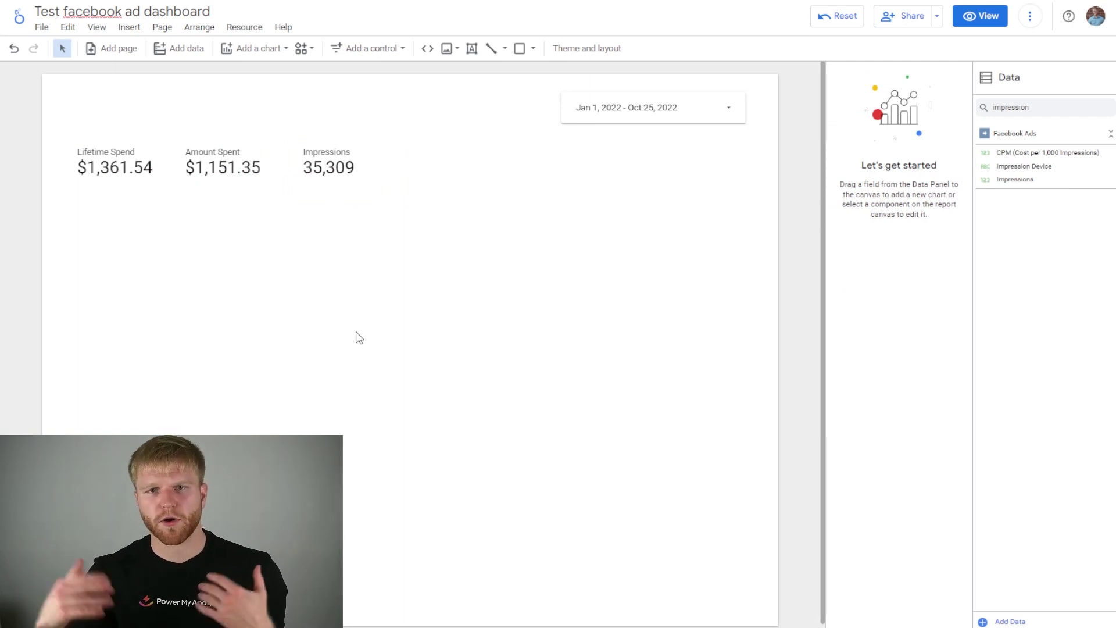
Step: Add a time series chart of Amount Spent by date beneath the scorecards, stretched across most of the page width
{"action": "left_click", "coordinate": [263, 55]}
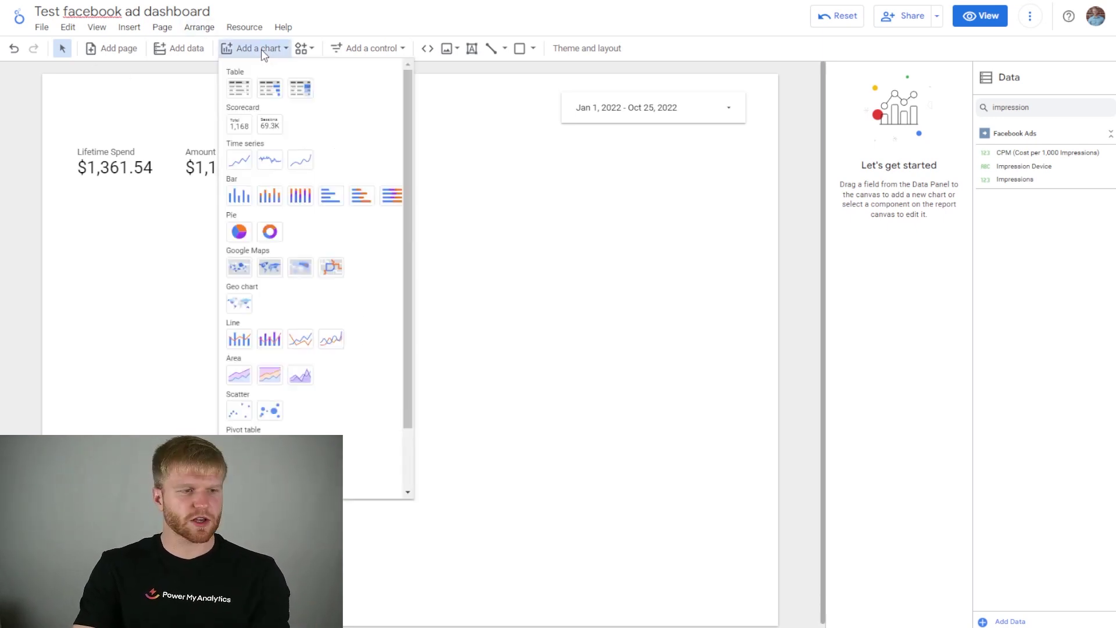
{"action": "left_click", "coordinate": [242, 167]}
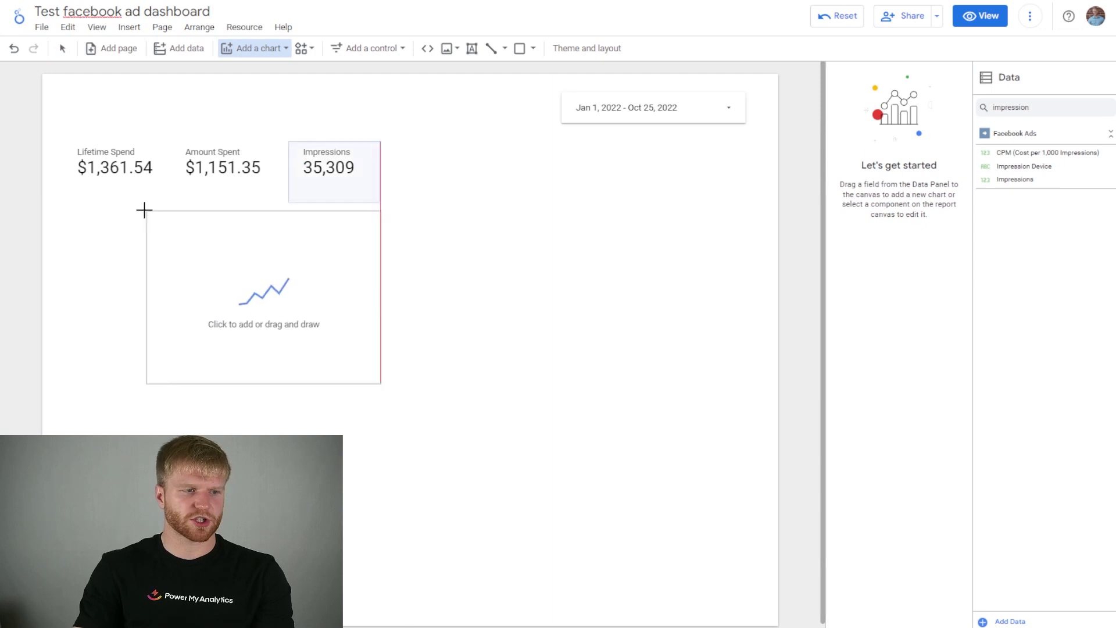
{"action": "left_click", "coordinate": [96, 210]}
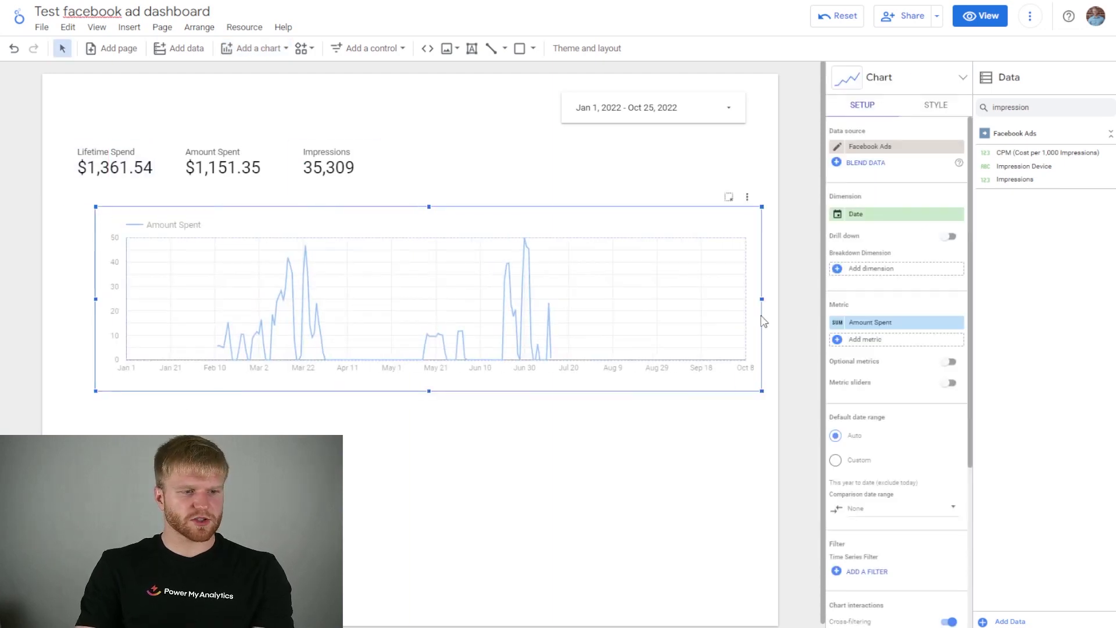
{"action": "left_click_drag", "start_coordinate": [612, 277], "coordinate": [600, 274]}
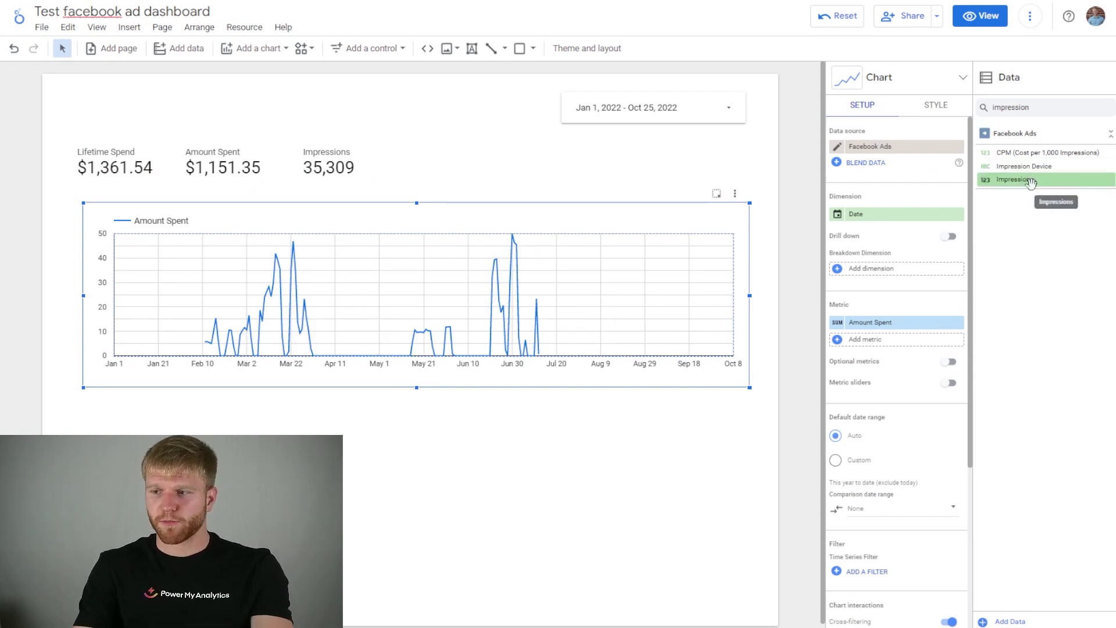
Step: Add Impressions as a second metric on the time series chart and nudge the chart closer to the scorecards
{"action": "left_click_drag", "start_coordinate": [1031, 184], "coordinate": [896, 349]}
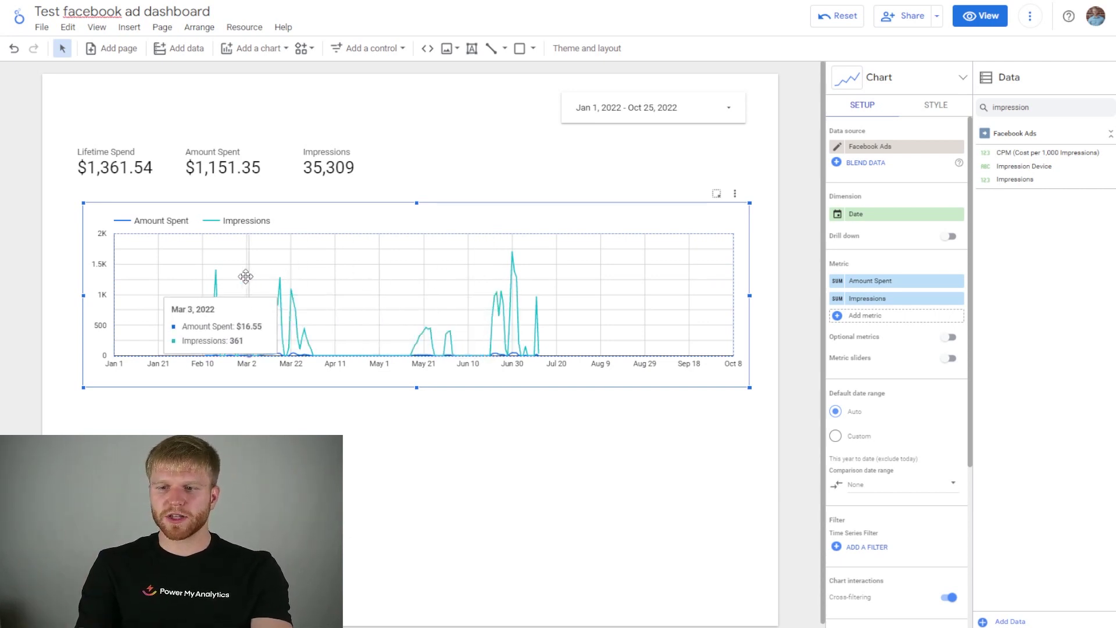
{"action": "left_click_drag", "start_coordinate": [229, 256], "coordinate": [220, 248]}
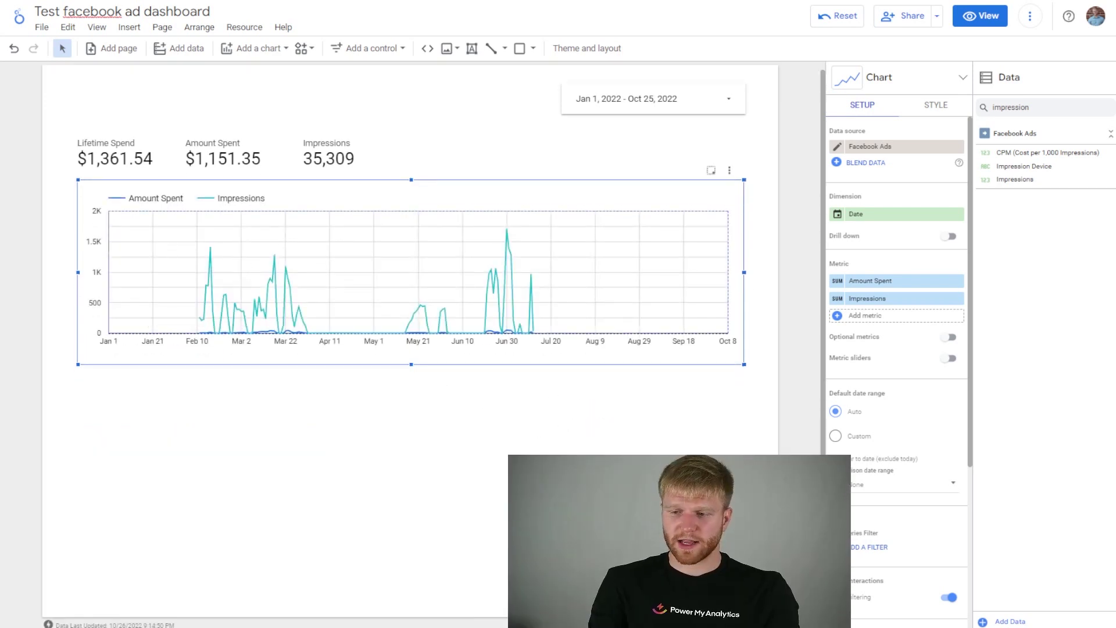
{"action": "left_click", "coordinate": [362, 465]}
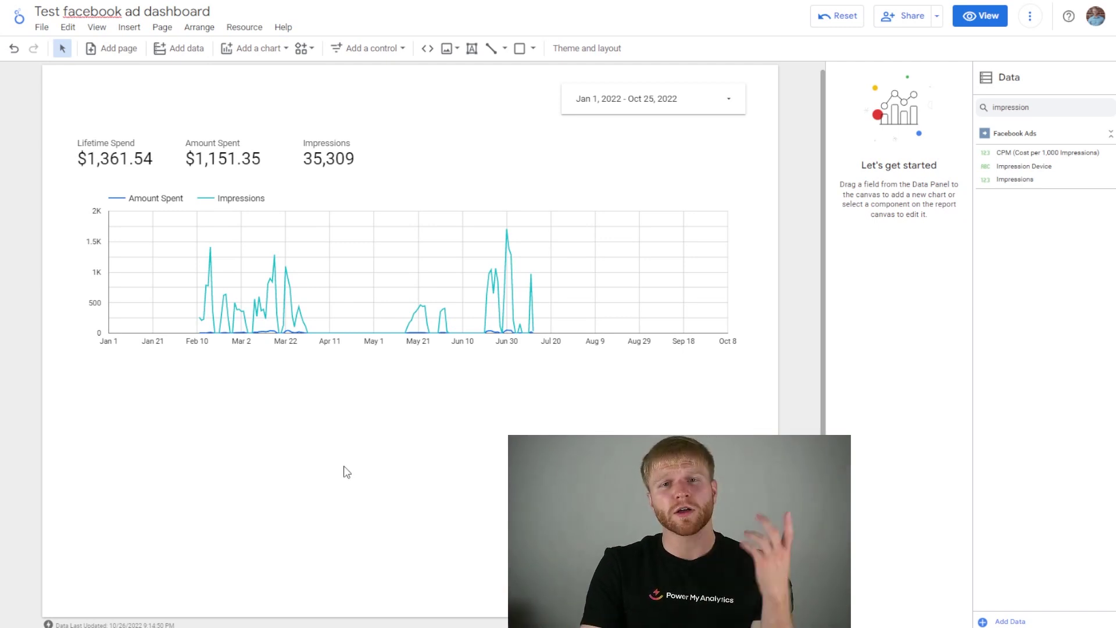
Step: Add a table below the time series chart and replace its Date dimension with Campaign Name
{"action": "left_click", "coordinate": [242, 48]}
{"action": "left_click", "coordinate": [233, 93]}
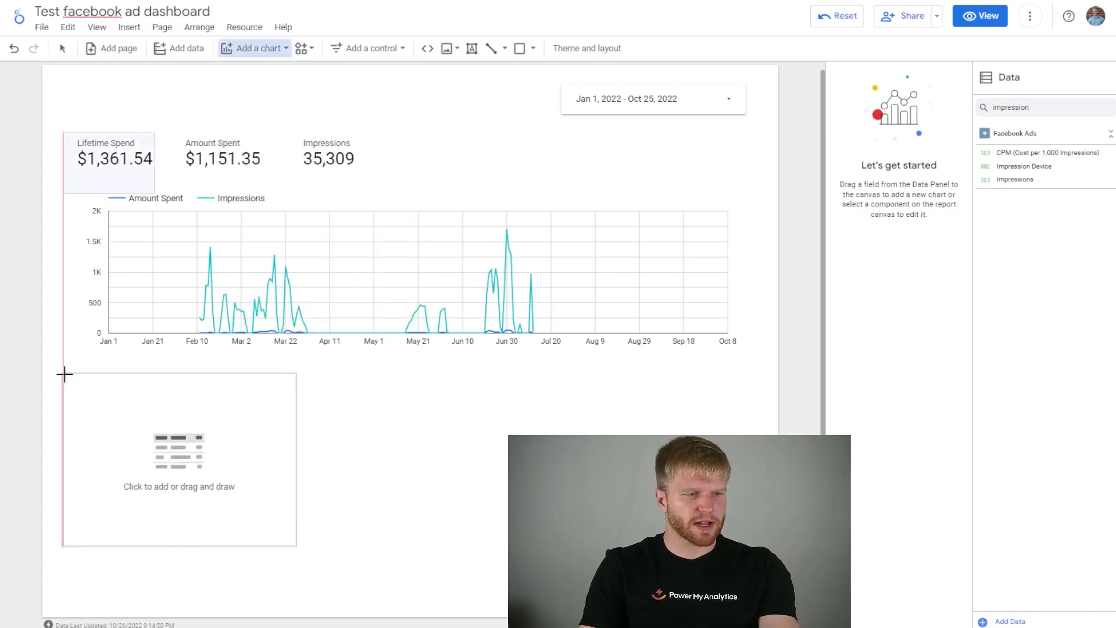
{"action": "left_click", "coordinate": [96, 385]}
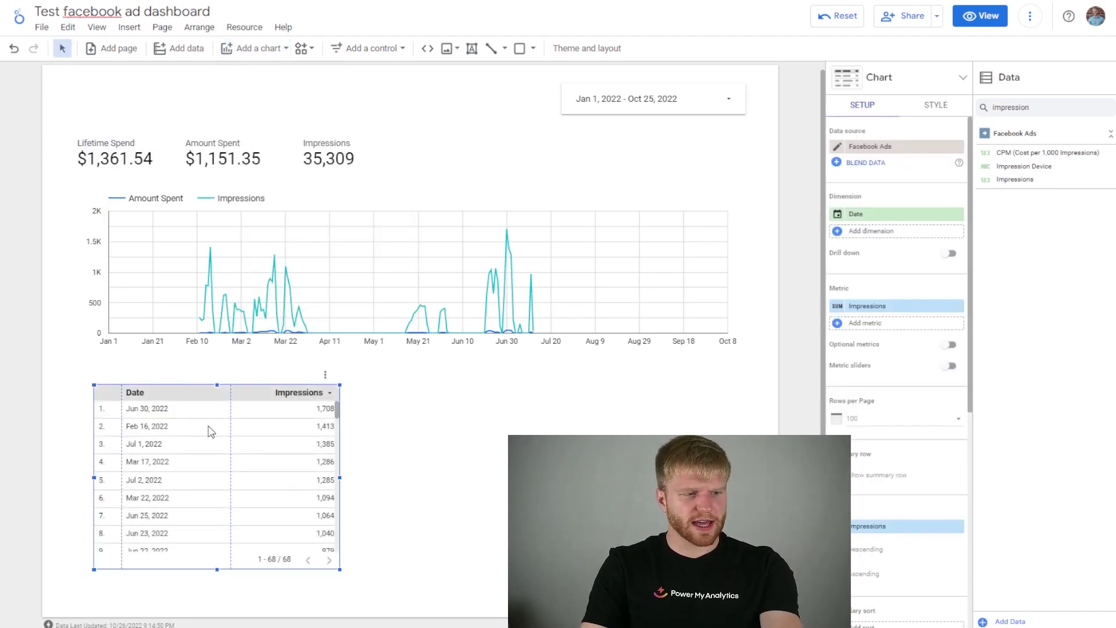
{"action": "type", "text": "campaign"}
{"action": "left_click_drag", "start_coordinate": [1021, 220], "coordinate": [972, 245]}
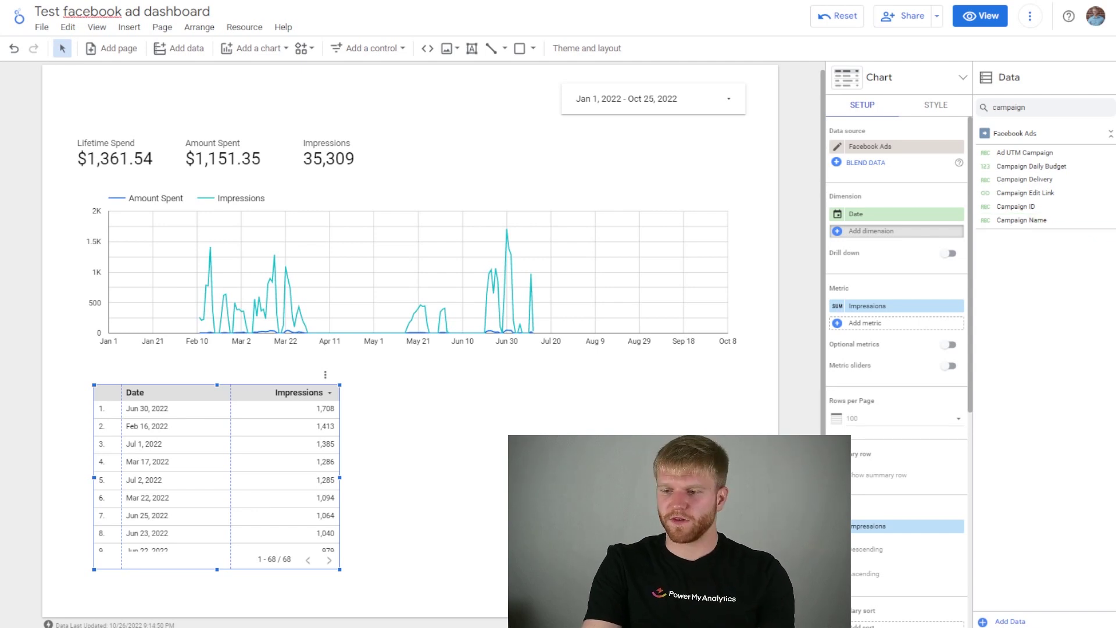
{"action": "left_click_drag", "start_coordinate": [1021, 220], "coordinate": [895, 214]}
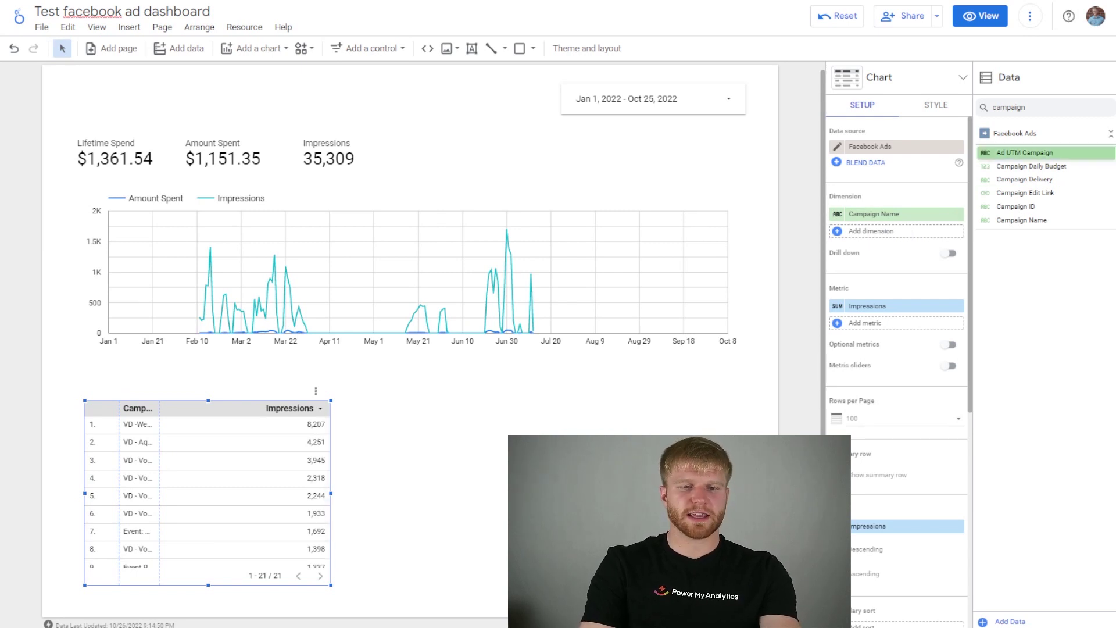
Step: Add Amount Spent to the campaign table as a second metric after Impressions
{"action": "left_click_drag", "start_coordinate": [1026, 107], "coordinate": [972, 106]}
{"action": "type", "text": "spent"}
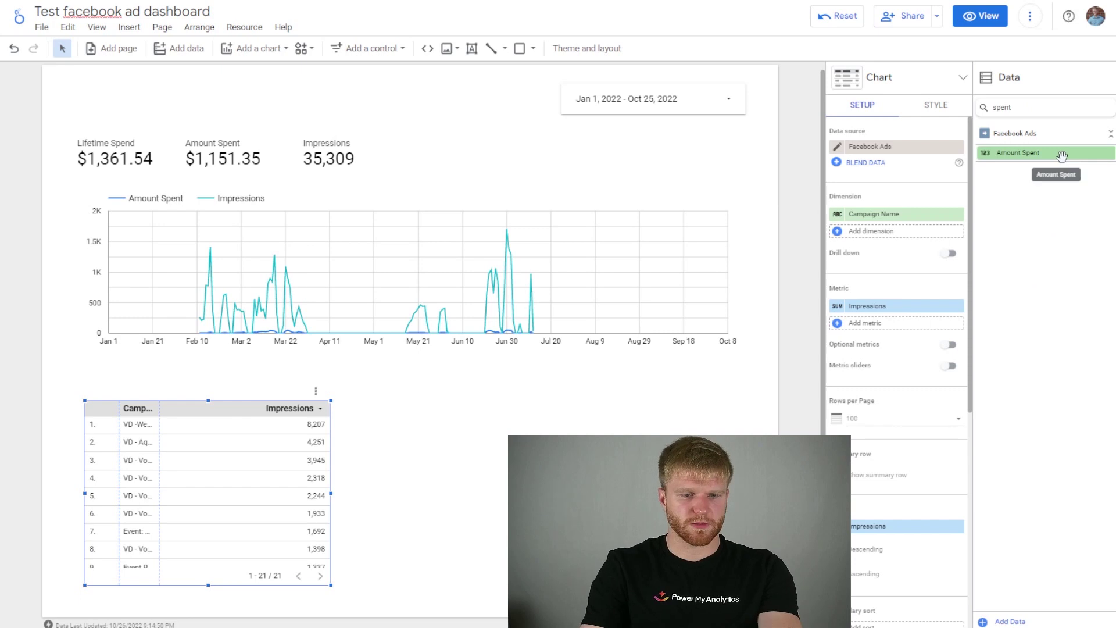
{"action": "left_click_drag", "start_coordinate": [1040, 153], "coordinate": [930, 330]}
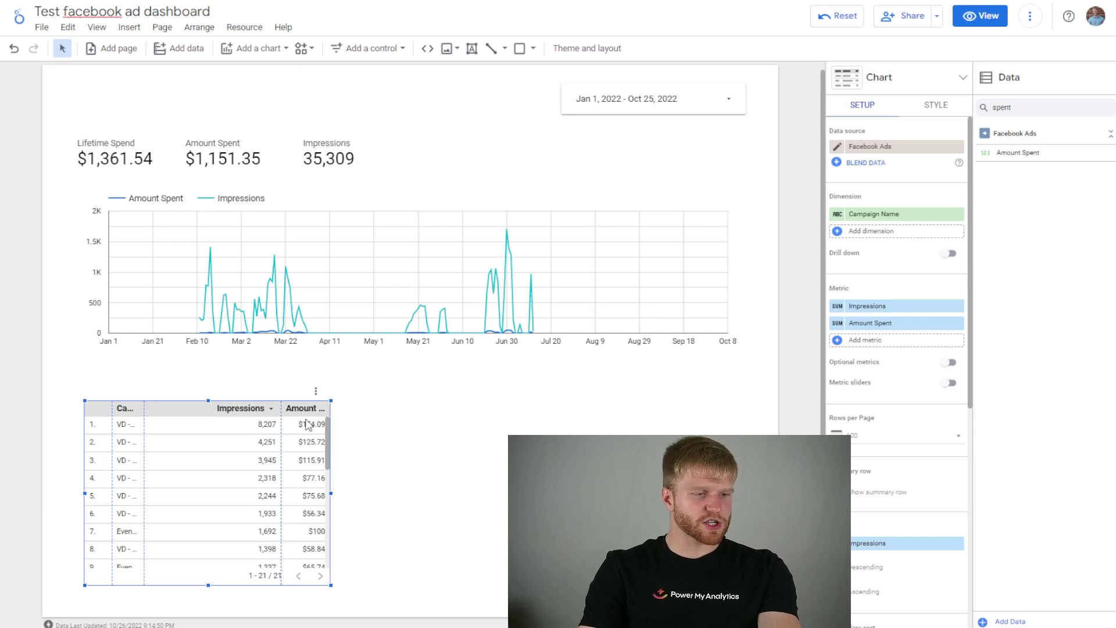
{"action": "left_click", "coordinate": [186, 372]}
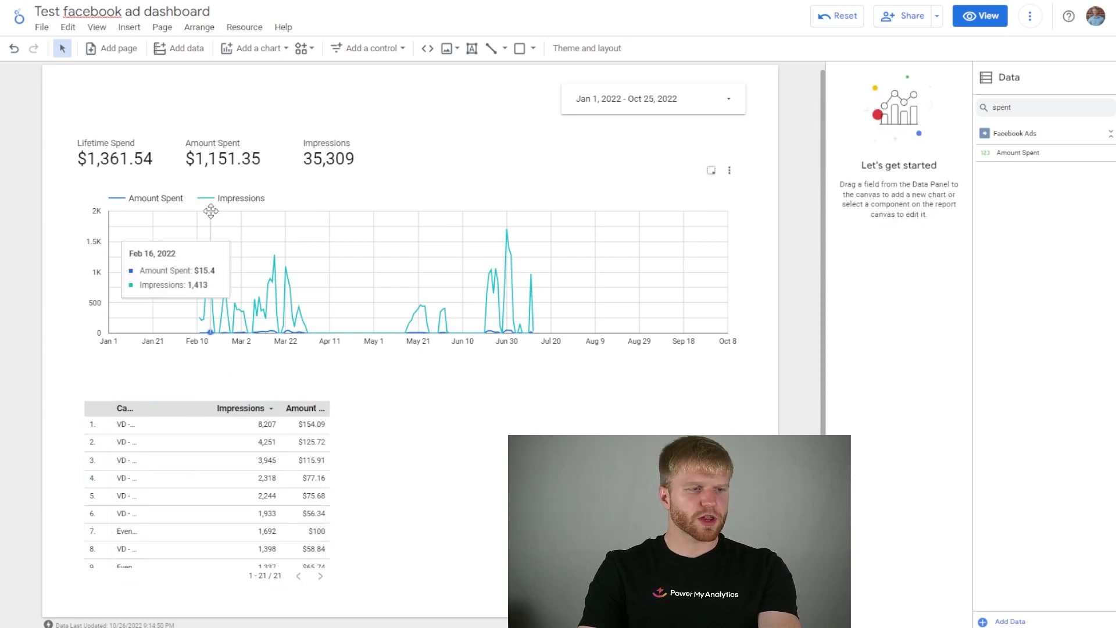
Step: Add a text box above the campaign table with the heading "Campaign performance"
{"action": "left_click", "coordinate": [471, 53]}
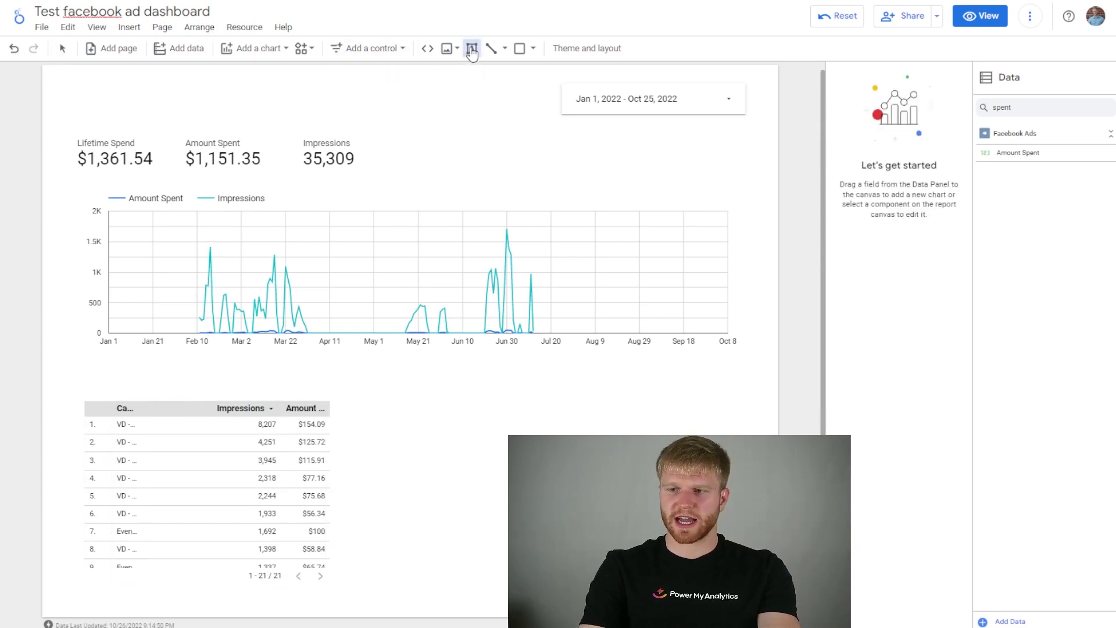
{"action": "left_click_drag", "start_coordinate": [87, 365], "coordinate": [321, 406]}
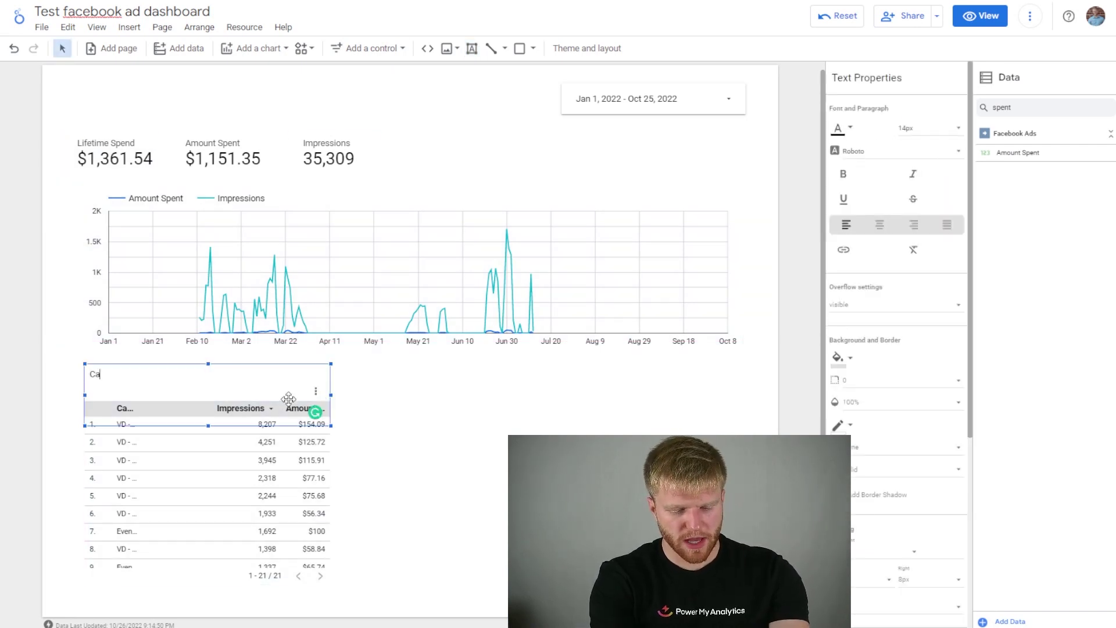
{"action": "type", "text": "Campaign performance"}
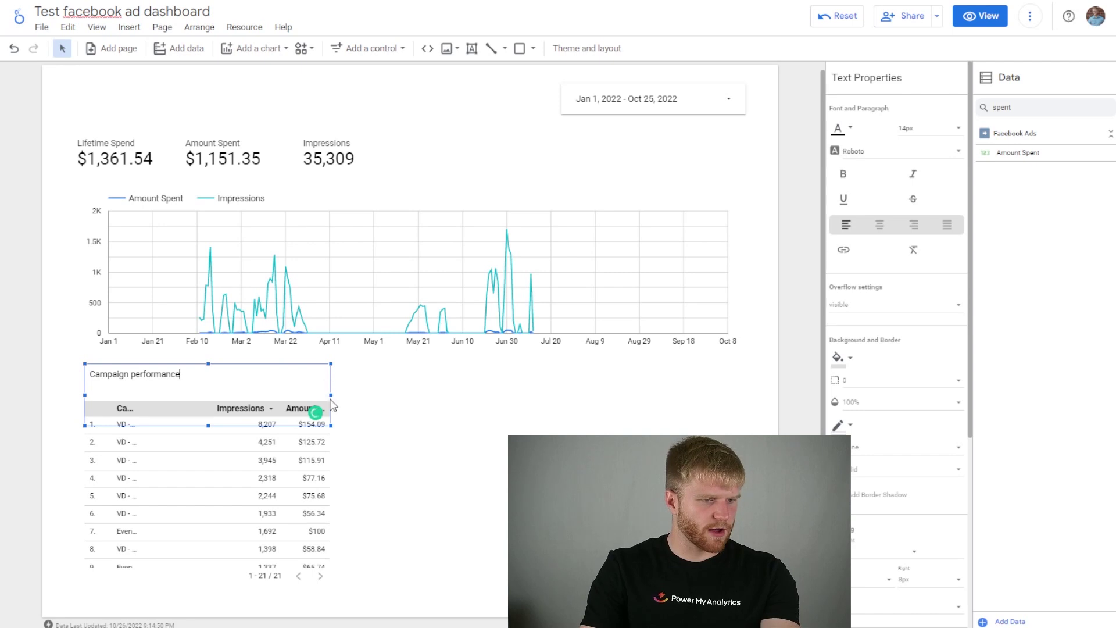
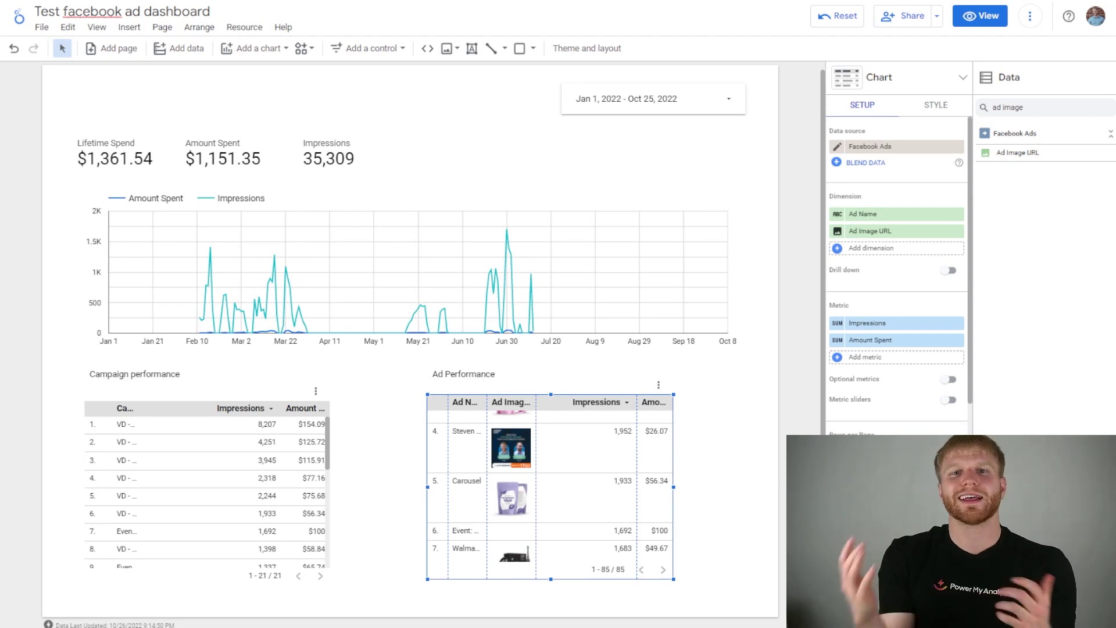
Step: Place a copy of the Campaign performance heading in the page's upper-left corner and change its text to "Test Facebook Ad Dashboard"
{"action": "left_click", "coordinate": [138, 372]}
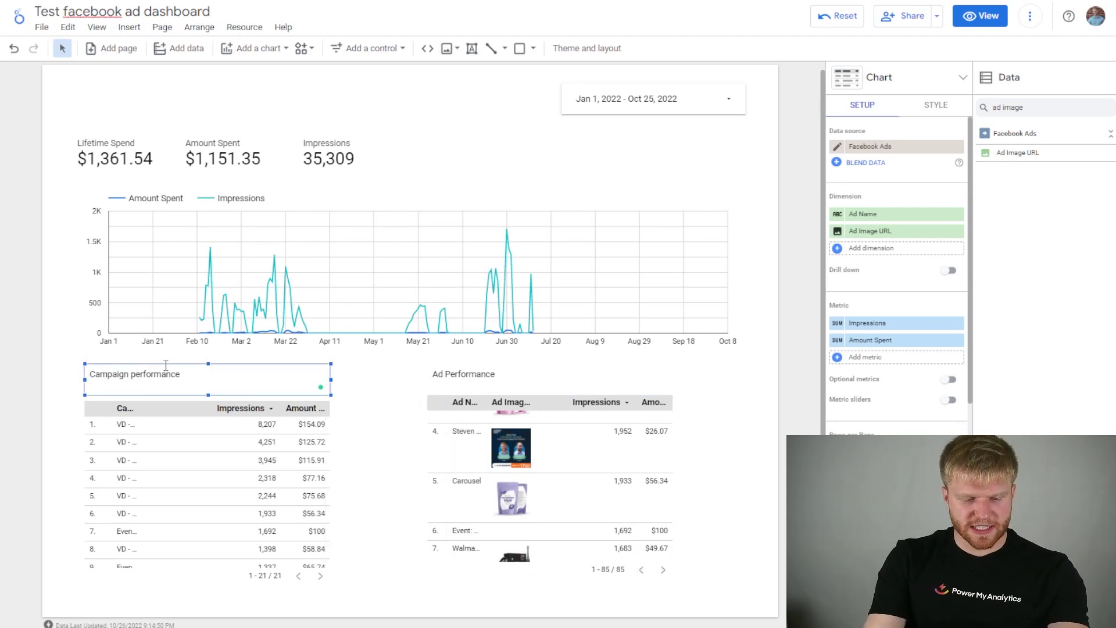
{"action": "left_click_drag", "start_coordinate": [165, 364], "coordinate": [190, 96]}
{"action": "double_click", "coordinate": [190, 96]}
{"action": "type", "text": "Test"}
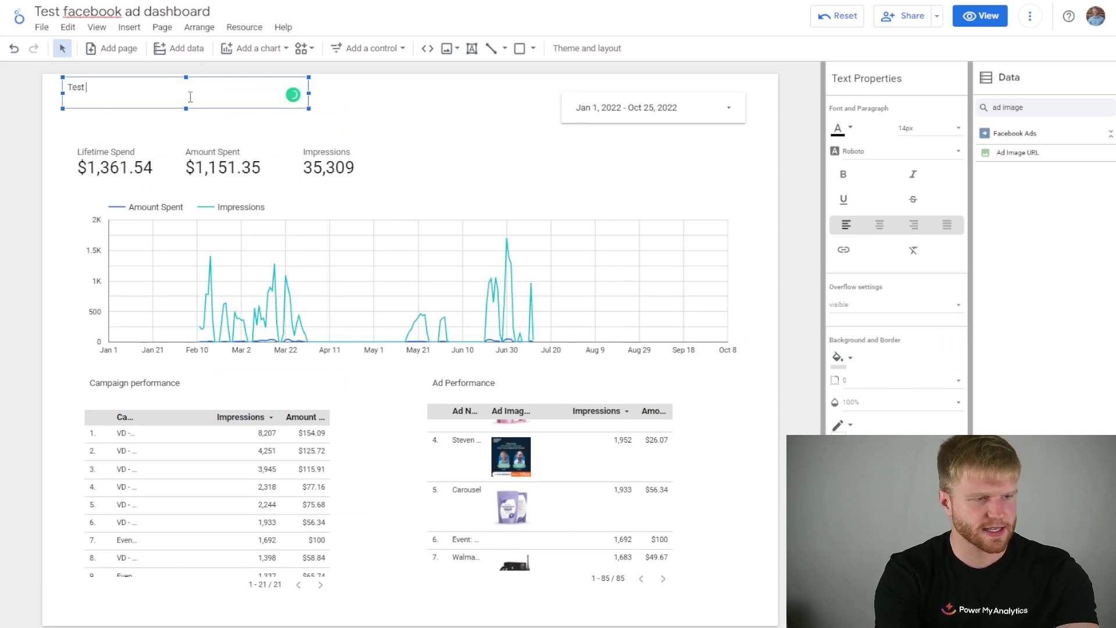
{"action": "type", "text": " Facebook"}
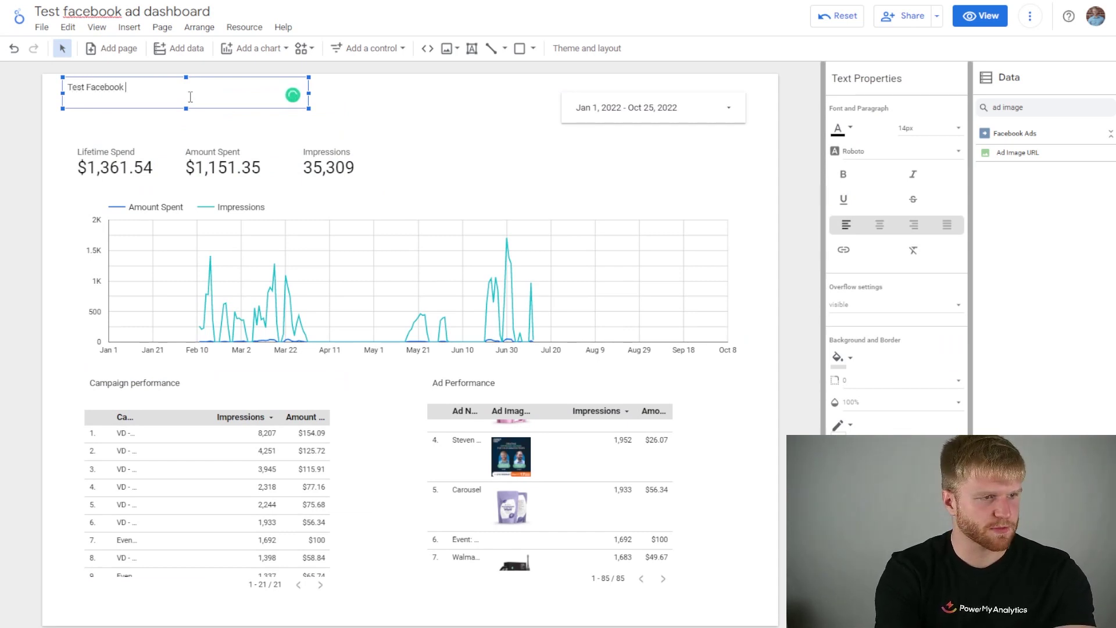
{"action": "type", "text": " Ad Dashboard"}
Step: Enlarge the dashboard title's font and make the whole title bold
{"action": "key", "text": "ctrl+a"}
{"action": "left_click", "coordinate": [946, 128]}
{"action": "left_click", "coordinate": [907, 192]}
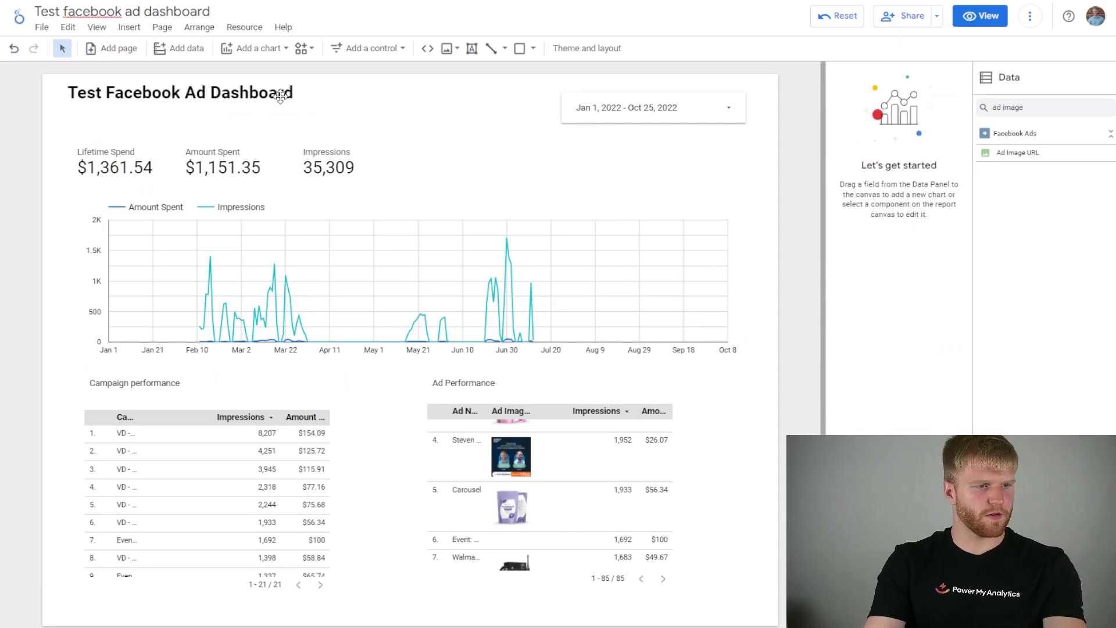
Step: Draw a page-wide rectangle over the scorecard row and fill it light blue
{"action": "left_click", "coordinate": [520, 48]}
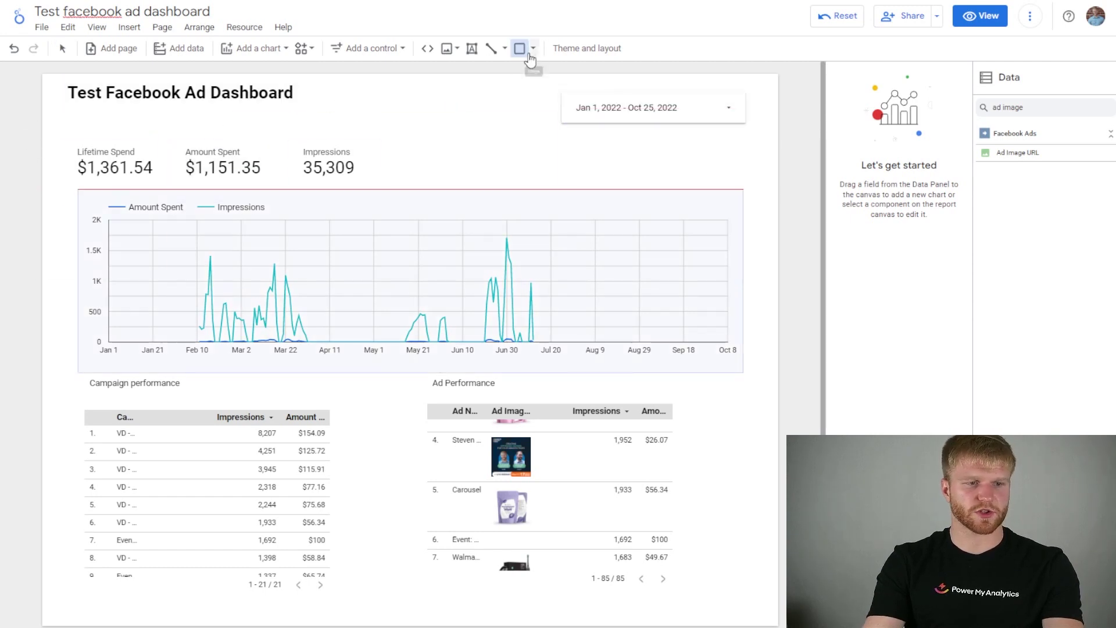
{"action": "left_click_drag", "start_coordinate": [38, 133], "coordinate": [784, 194]}
{"action": "right_click", "coordinate": [468, 168]}
{"action": "mouse_move", "coordinate": [517, 181]}
{"action": "left_click", "coordinate": [850, 126]}
{"action": "left_click", "coordinate": [843, 145]}
Step: Send the blue rectangle behind the scorecards and spread the three scorecards out along the band
{"action": "right_click", "coordinate": [690, 141]}
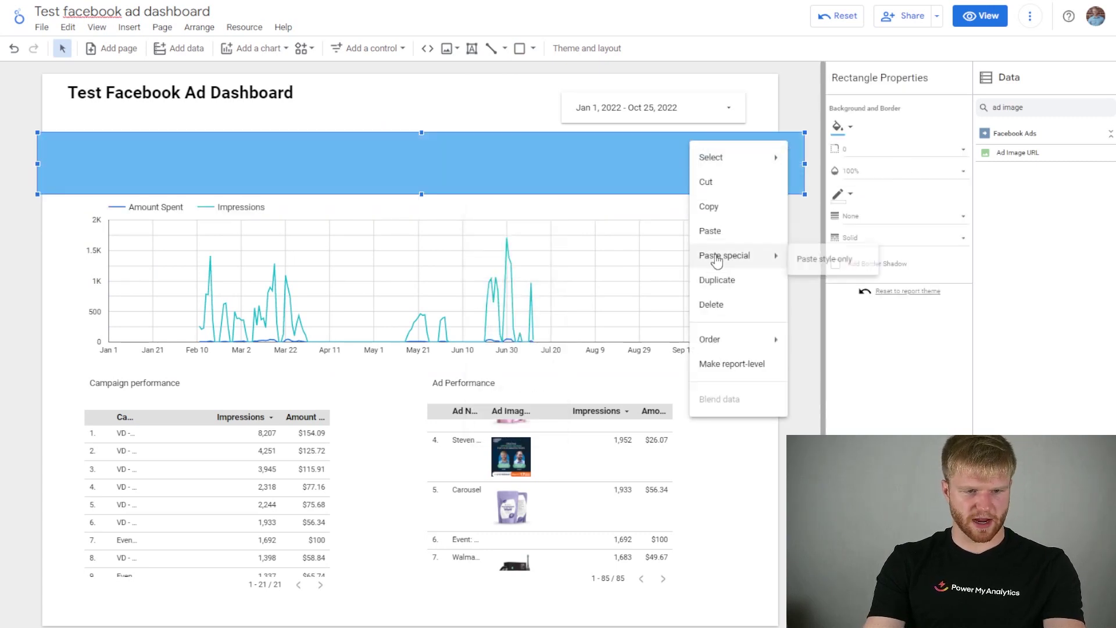
{"action": "mouse_move", "coordinate": [756, 338]}
{"action": "left_click", "coordinate": [819, 416]}
{"action": "left_click_drag", "start_coordinate": [531, 166], "coordinate": [616, 165]}
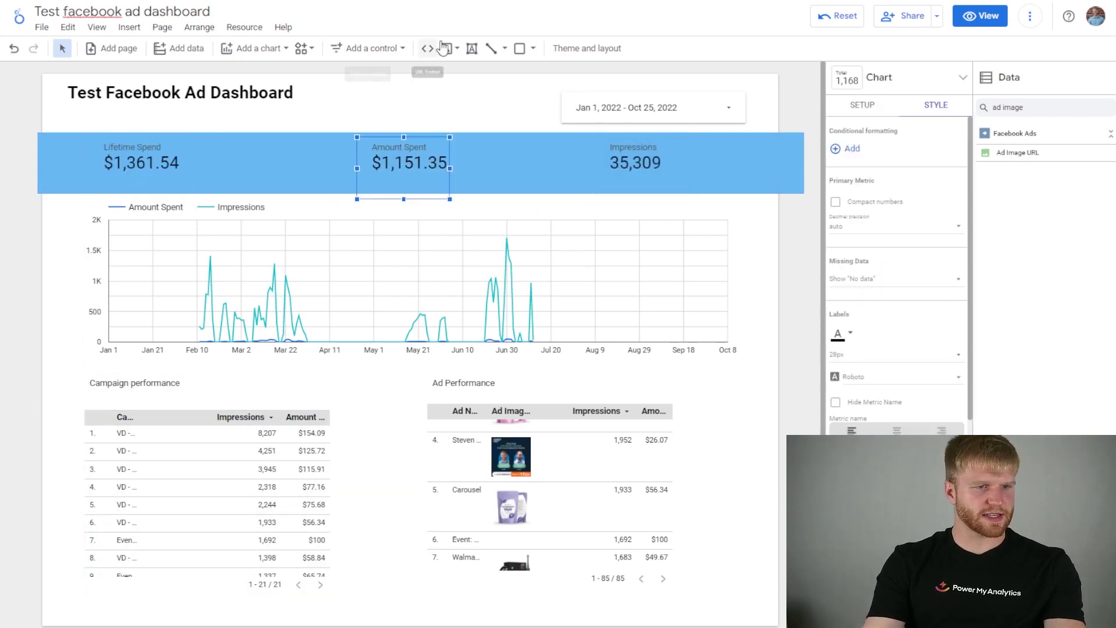
Step: Draw a red rectangle around the Campaign performance heading and table and send it to the back
{"action": "left_click", "coordinate": [518, 47]}
{"action": "left_click_drag", "start_coordinate": [60, 373], "coordinate": [367, 618]}
{"action": "right_click", "coordinate": [207, 384]}
{"action": "mouse_move", "coordinate": [286, 386]}
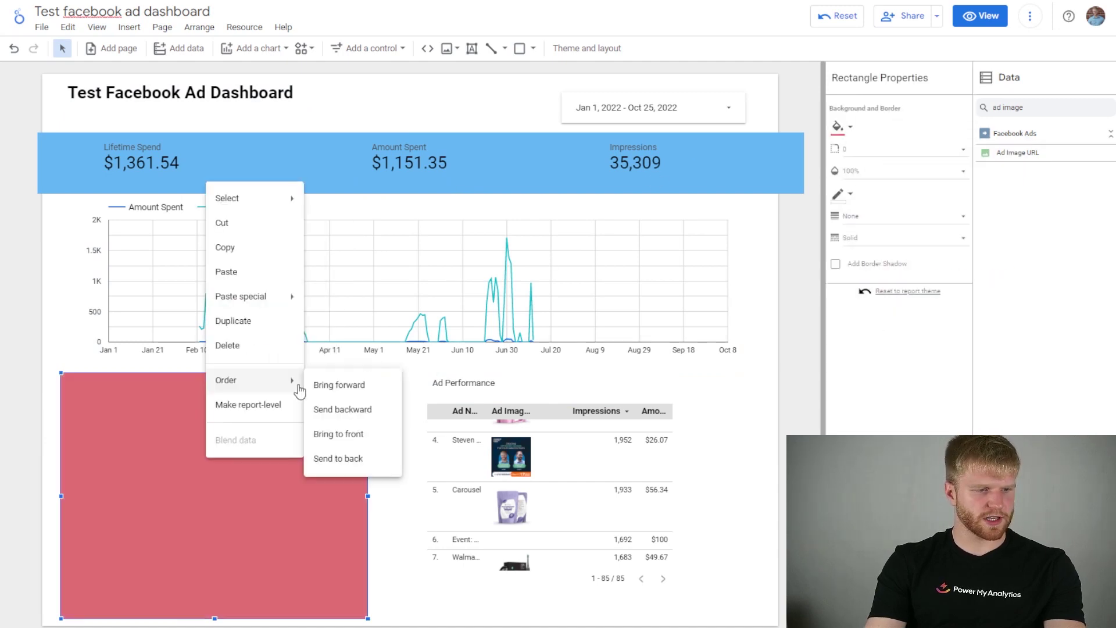
{"action": "left_click", "coordinate": [339, 459]}
Step: Place a copy of the red rectangle over the Ad Performance section, fill it green, and send it to the back
{"action": "left_click_drag", "start_coordinate": [361, 491], "coordinate": [719, 495]}
{"action": "left_click", "coordinate": [837, 126]}
{"action": "left_click", "coordinate": [940, 226]}
{"action": "right_click", "coordinate": [568, 401]}
{"action": "mouse_move", "coordinate": [590, 314]}
{"action": "left_click", "coordinate": [740, 394]}
{"action": "left_click", "coordinate": [750, 345]}
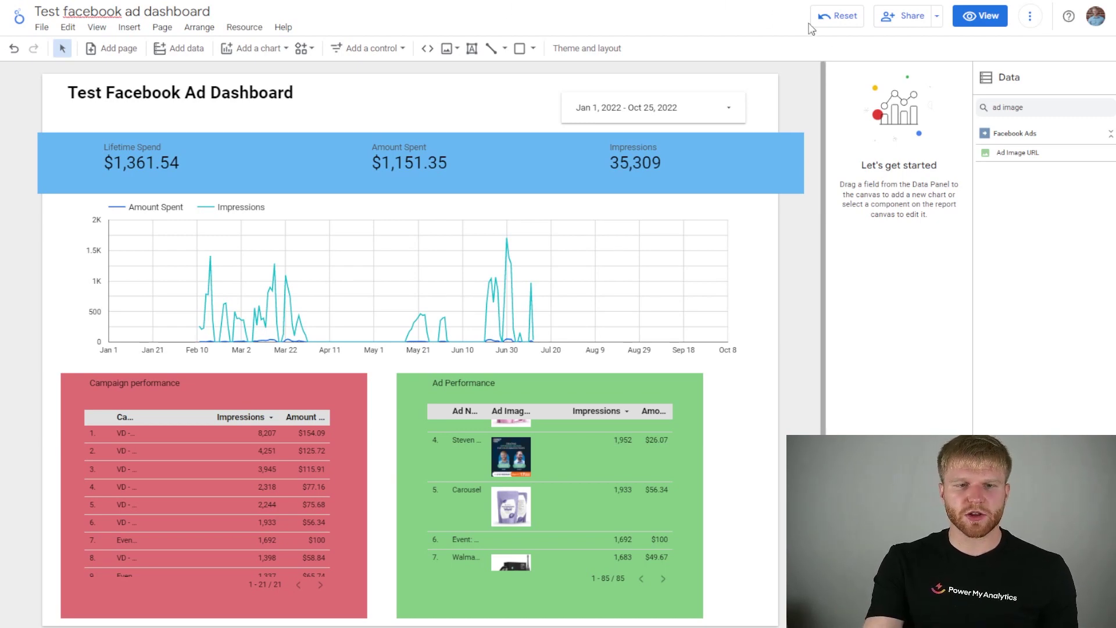
Step: Review the report's scheduled email delivery settings and its repeat frequency options, then close them without scheduling
{"action": "left_click", "coordinate": [937, 18]}
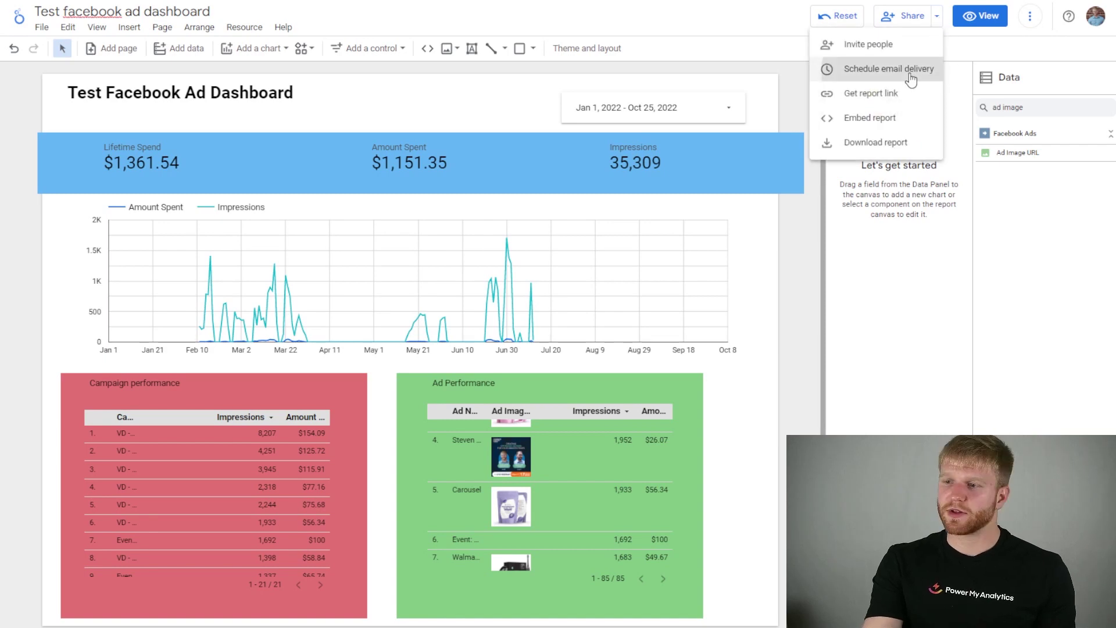
{"action": "left_click", "coordinate": [914, 74]}
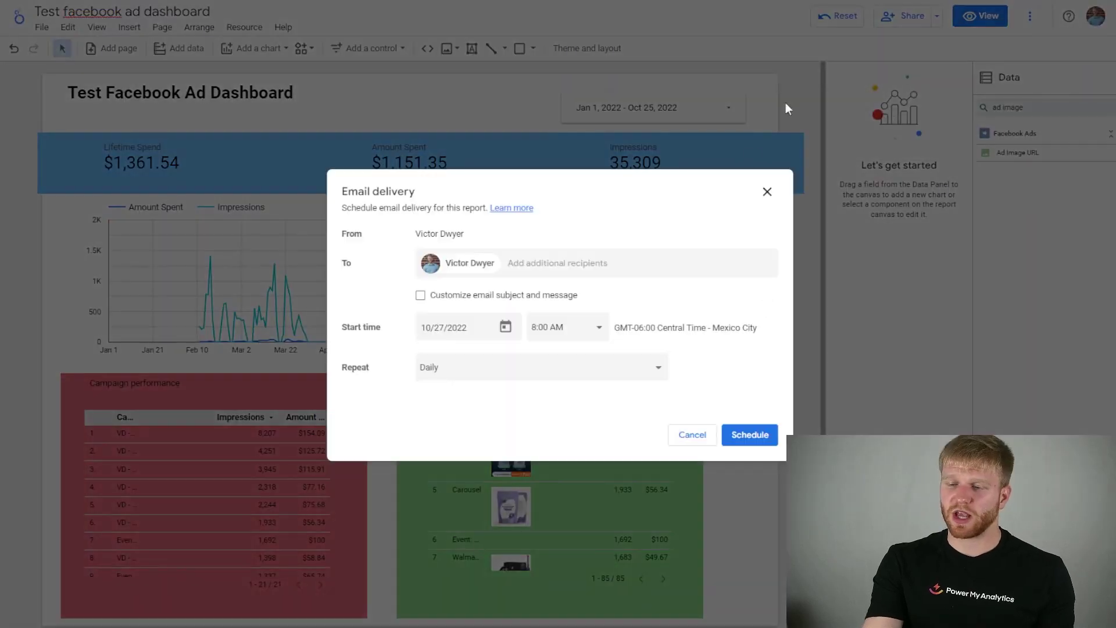
{"action": "left_click", "coordinate": [567, 379]}
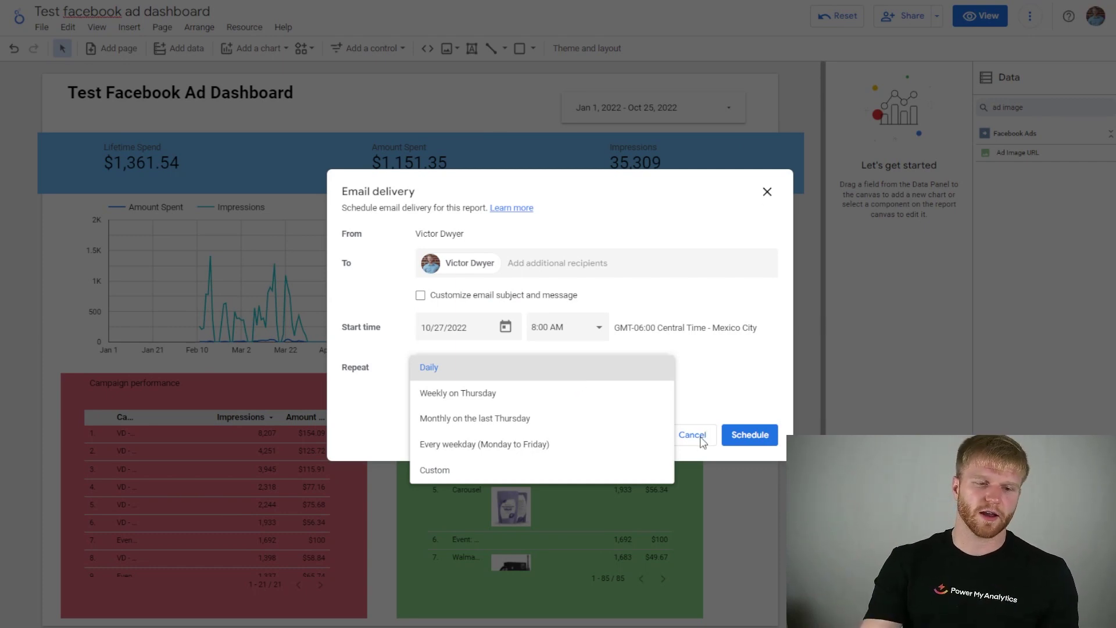
{"action": "left_click", "coordinate": [776, 200]}
{"action": "left_click", "coordinate": [767, 191]}
Step: Examine the report's sharing settings, including the access management and link sharing options, and close them without saving
{"action": "left_click", "coordinate": [902, 15]}
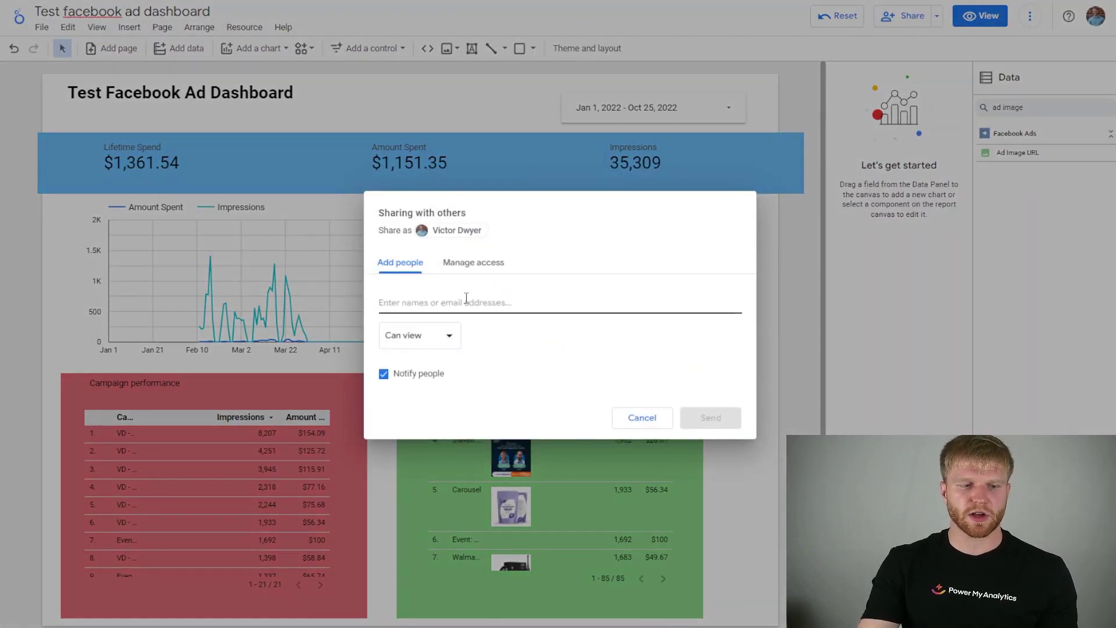
{"action": "left_click", "coordinate": [473, 263]}
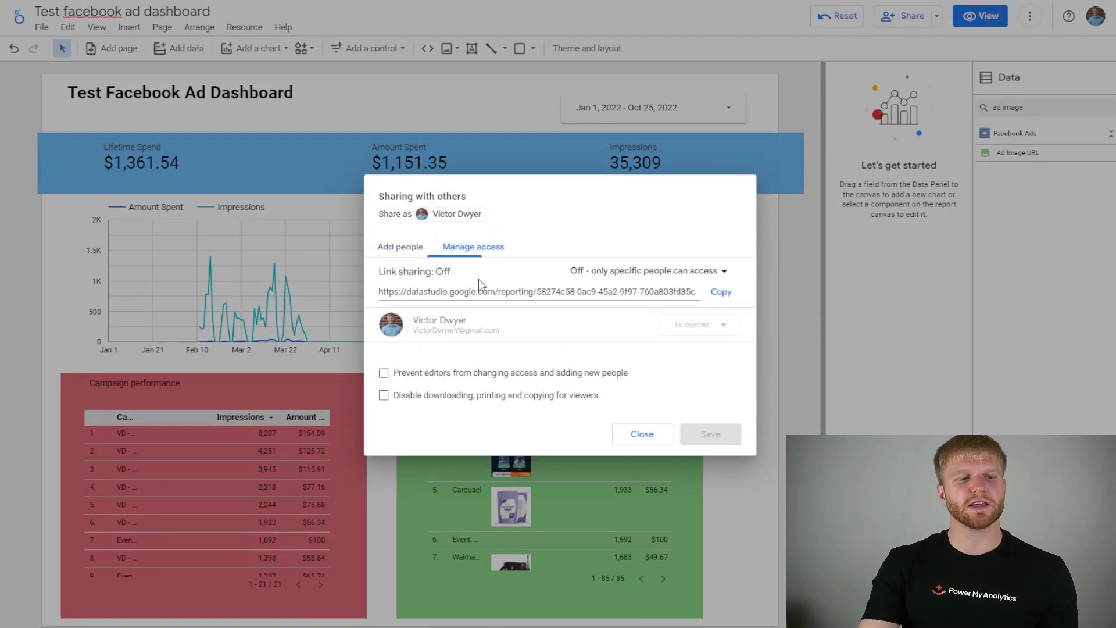
{"action": "left_click", "coordinate": [716, 271]}
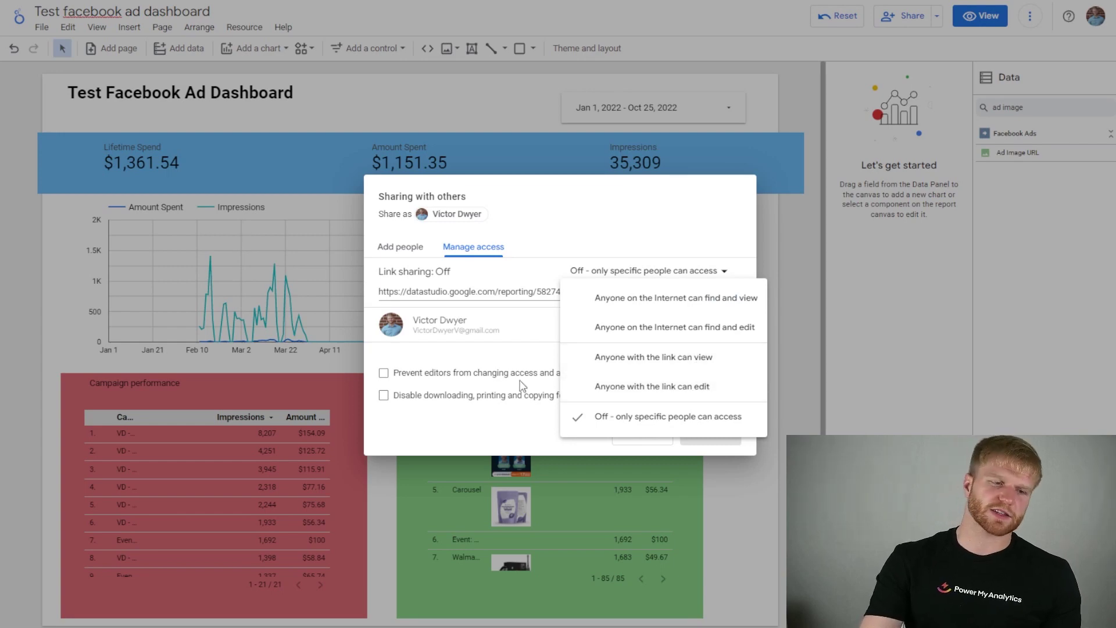
{"action": "left_click", "coordinate": [465, 409]}
{"action": "left_click", "coordinate": [643, 433]}
Step: Move the Test Facebook Ad Dashboard title slightly down and to the right, closer to the blue band, and deselect it
{"action": "left_click", "coordinate": [250, 81]}
{"action": "left_click_drag", "start_coordinate": [250, 81], "coordinate": [253, 92]}
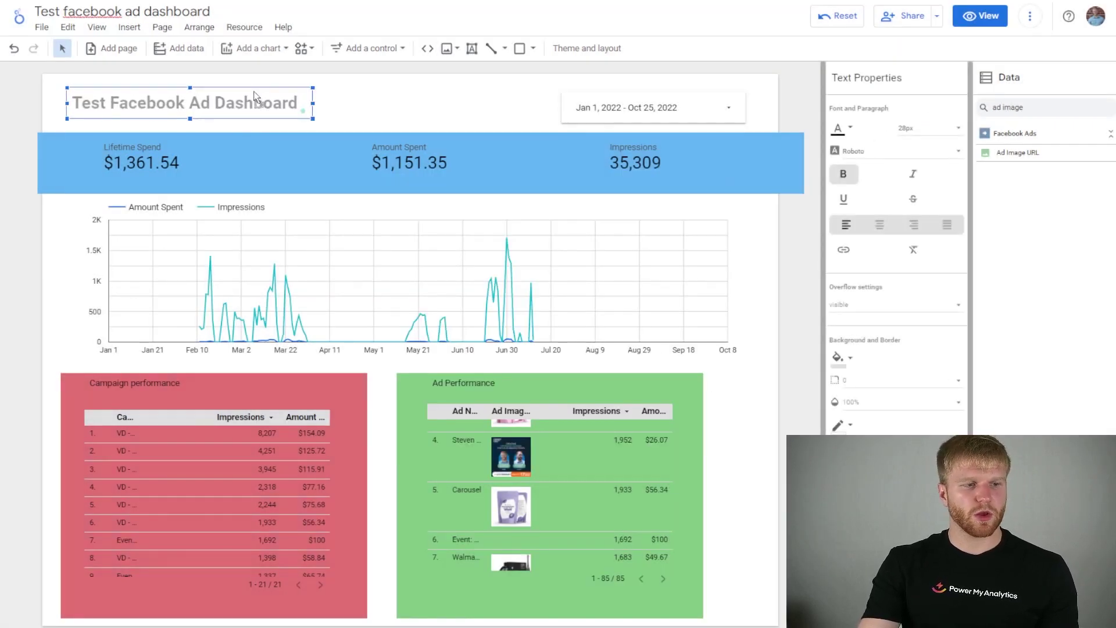
{"action": "left_click", "coordinate": [377, 100]}
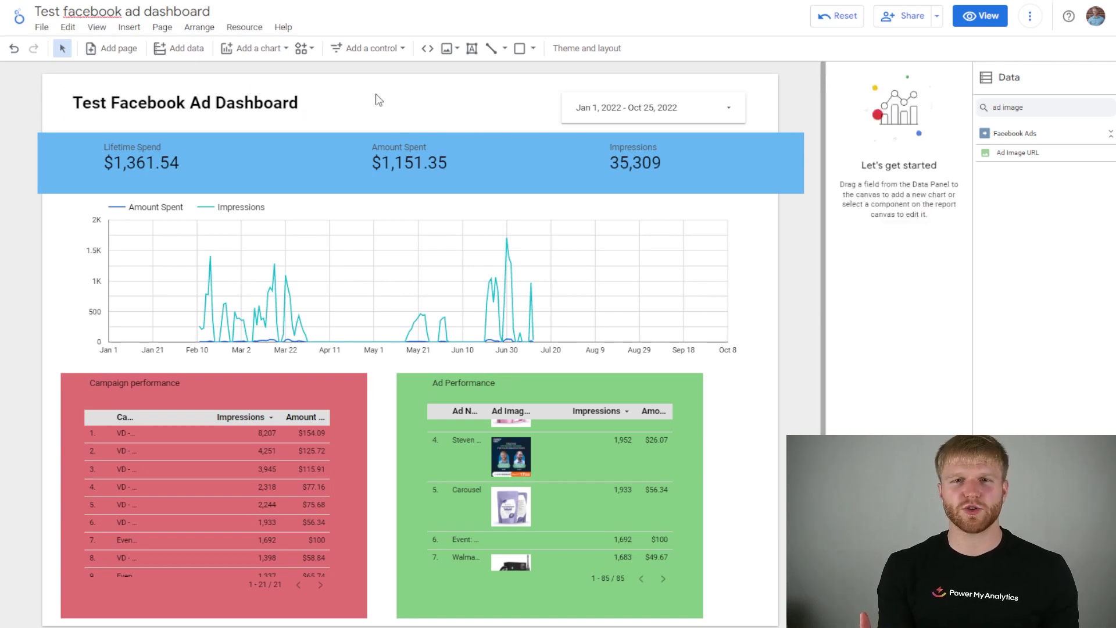